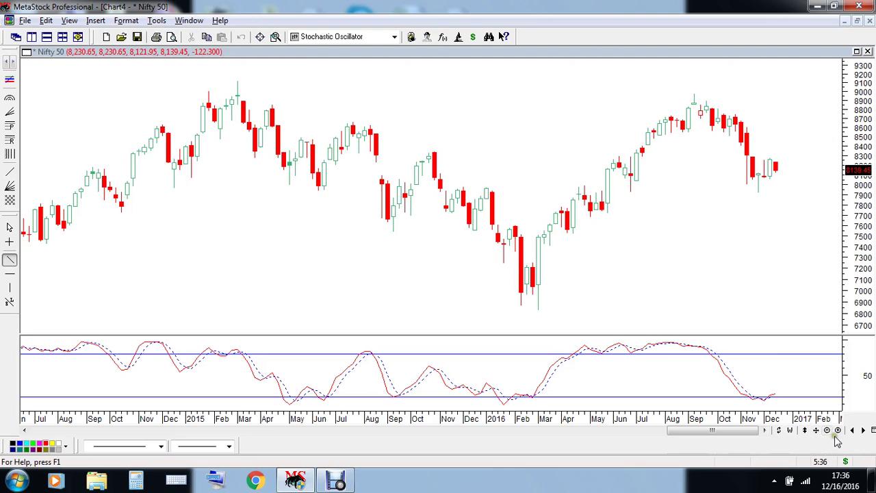
Draw a rising trendline beneath the 2016 lows, from about 7,500 in mid-April to about 9,100 in November.
click(838, 431)
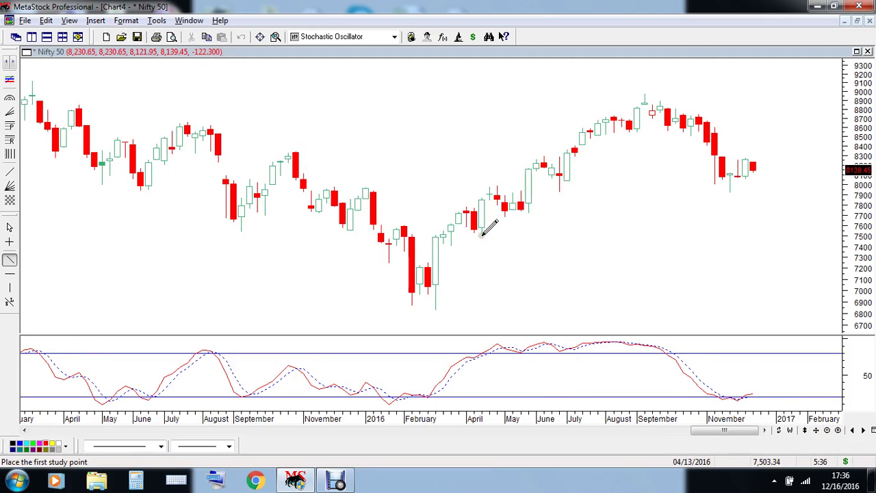
mouse_move(482, 234)
mouse_down()
mouse_move(597, 193)
mouse_move(712, 123)
mouse_move(715, 81)
mouse_up()
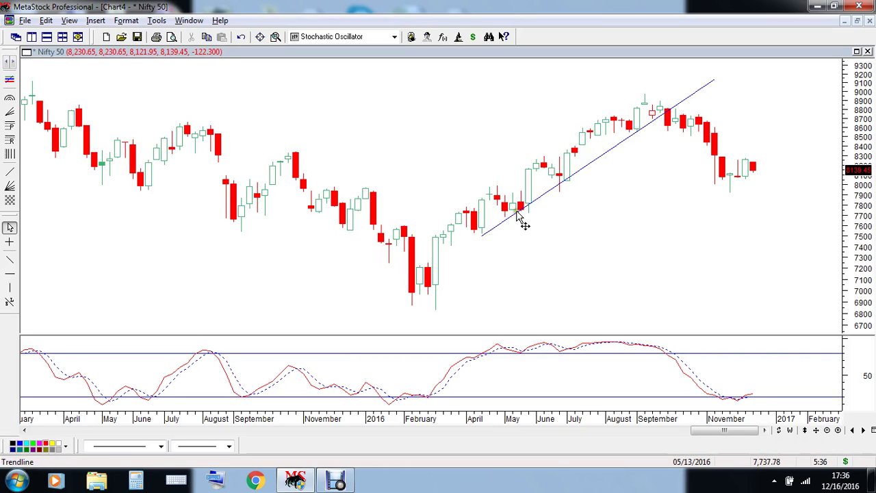
mouse_move(646, 108)
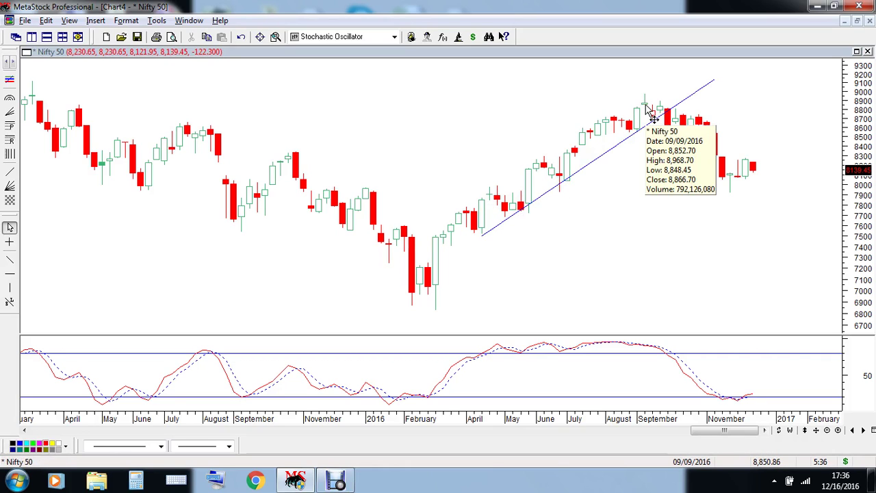
Refit the rising trendline to the swing lows, moving its lower end to about 7,430 on 04/22/2016 and its upper end to about 9,230.
click(491, 230)
drag(481, 239, 504, 245)
mouse_move(715, 81)
mouse_down()
mouse_move(730, 95)
mouse_move(721, 72)
mouse_up()
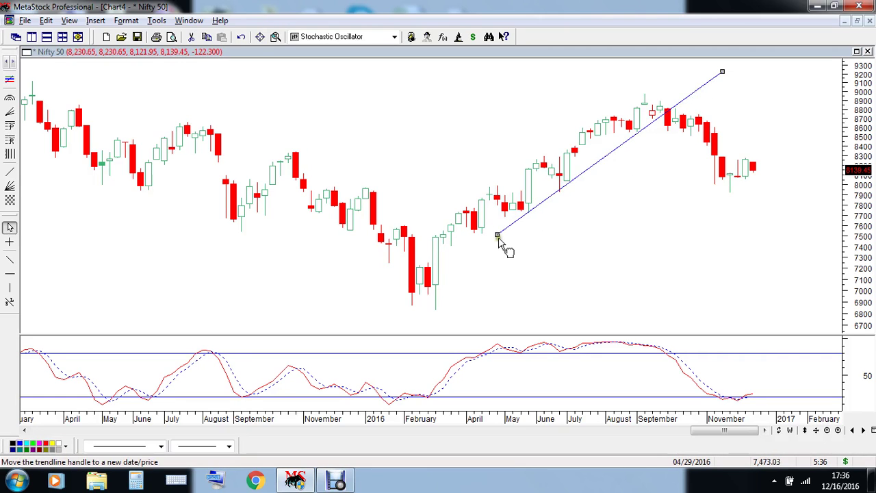
drag(498, 235, 494, 239)
click(589, 213)
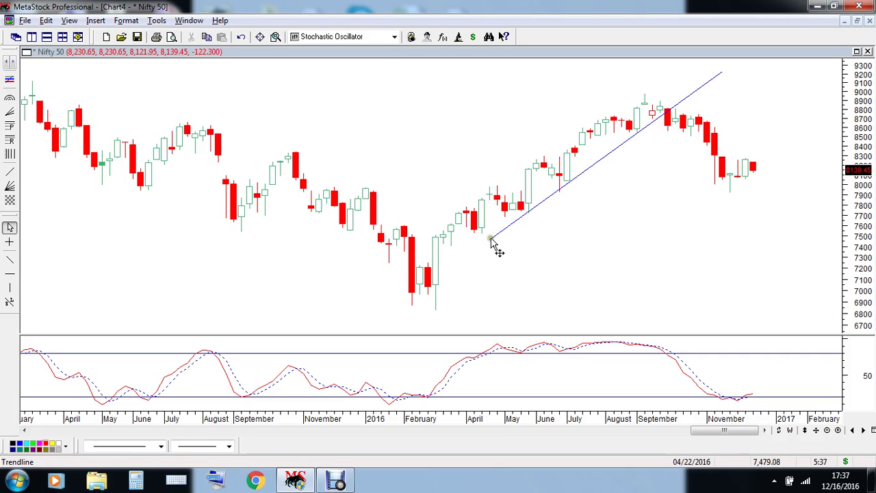
drag(493, 240, 489, 243)
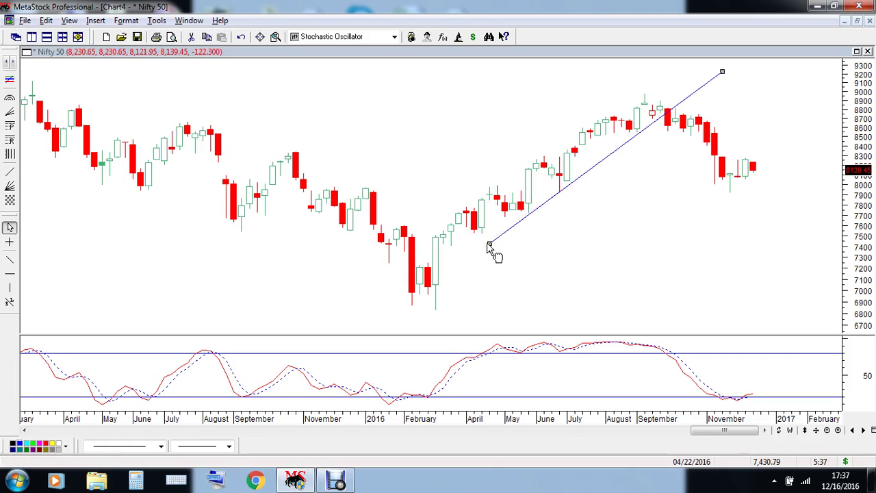
Examine the candles around the trendline break, from the March 2016 low through the September high to the November decline.
mouse_move(669, 122)
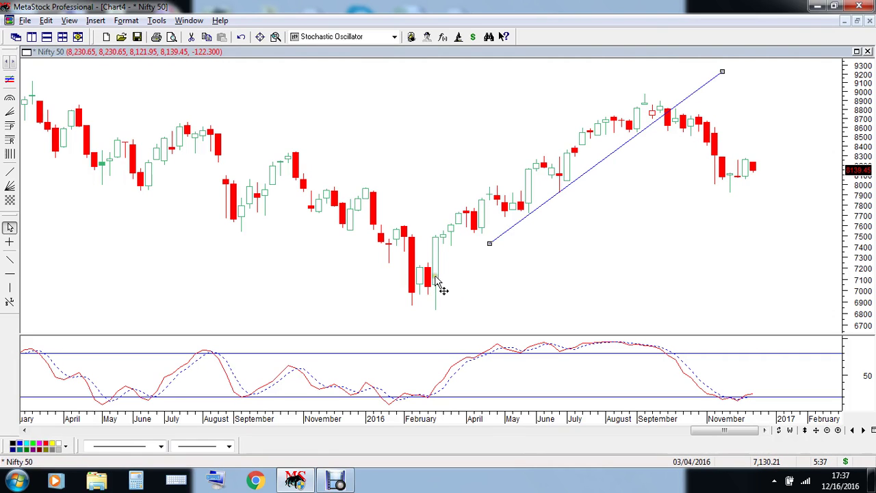
mouse_move(436, 281)
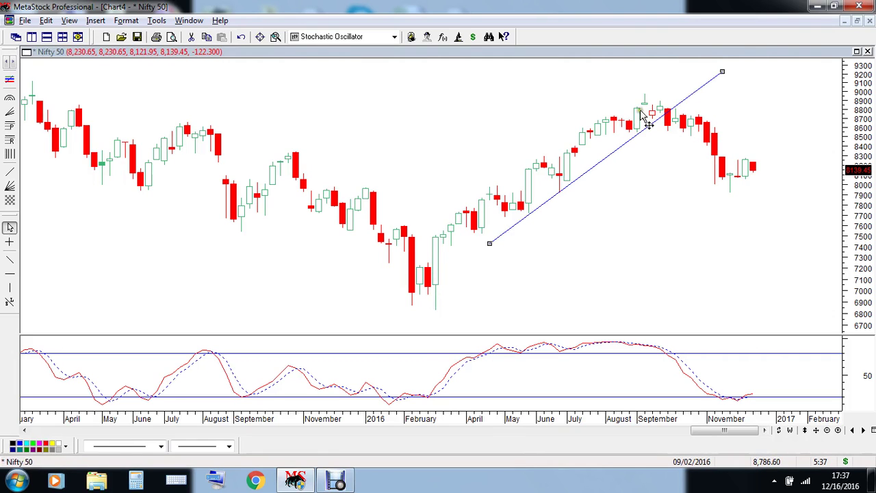
mouse_move(646, 106)
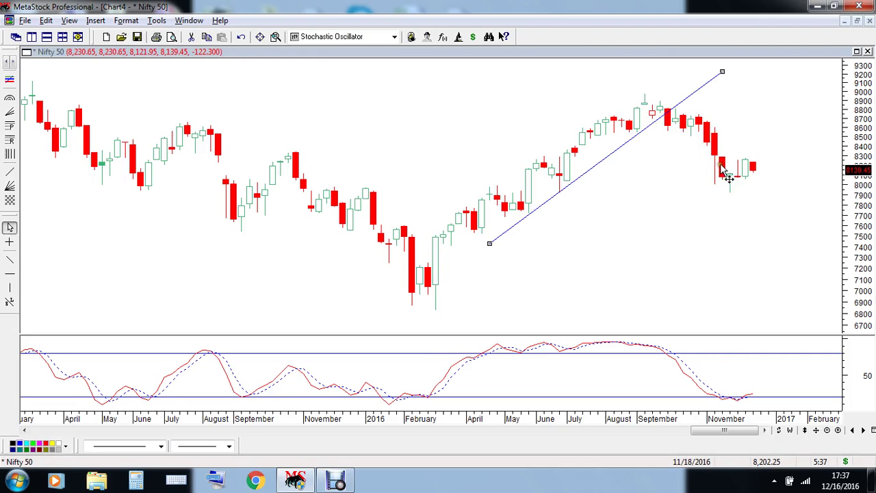
mouse_move(731, 187)
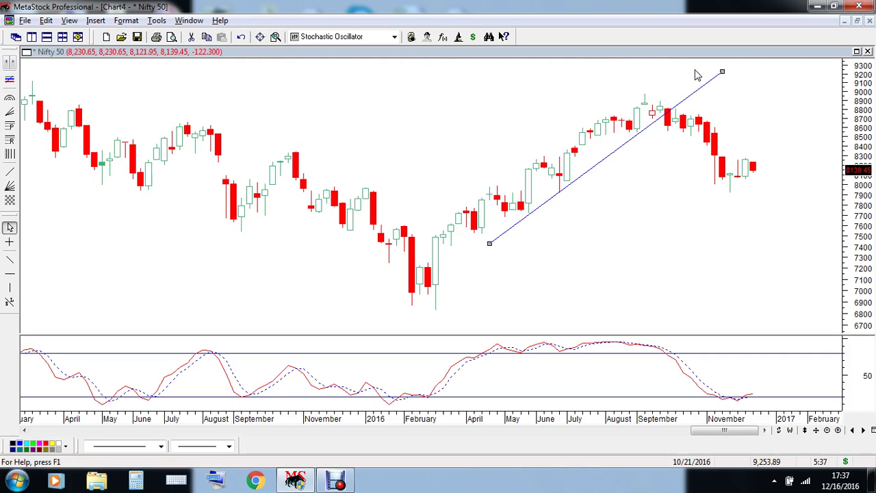
click(827, 431)
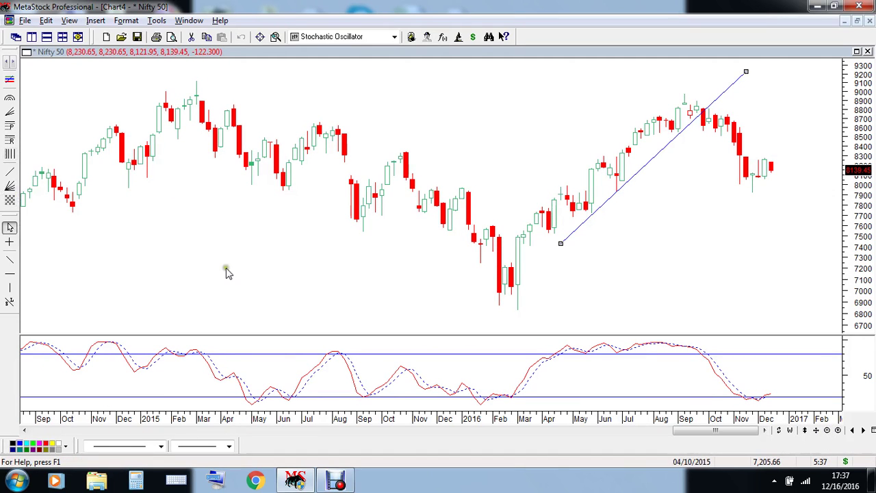
Review the parameters and line style of the oscillator's moving average, and the parameters of the Stochastic Oscillator.
double_click(548, 363)
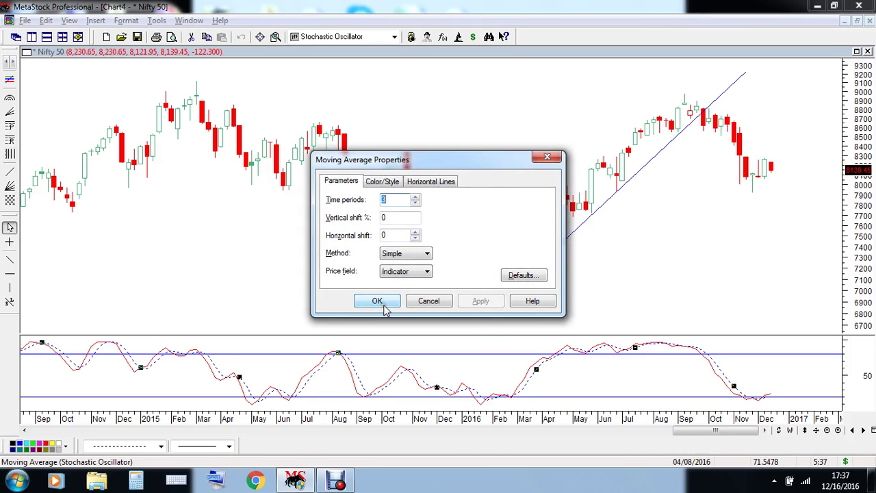
click(424, 182)
click(383, 181)
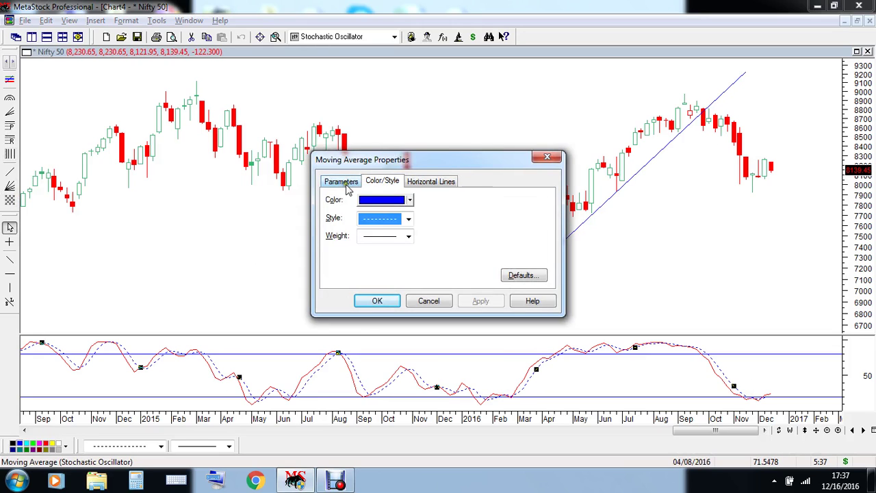
click(346, 186)
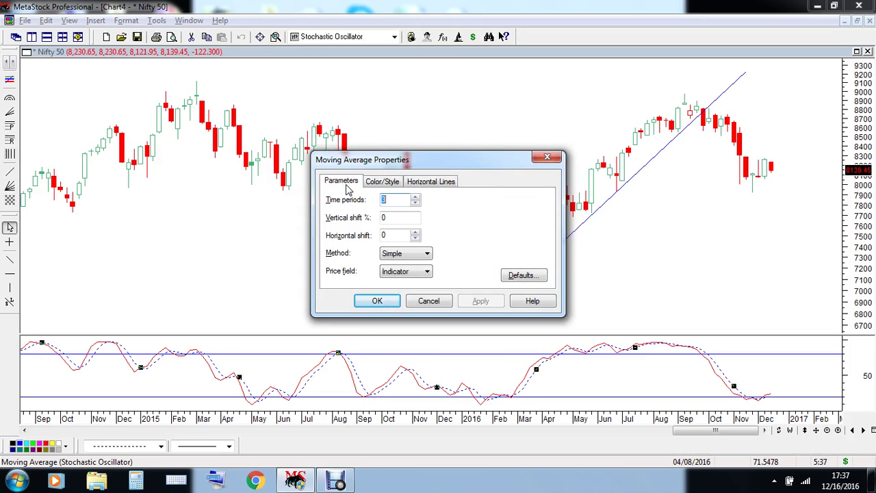
click(373, 301)
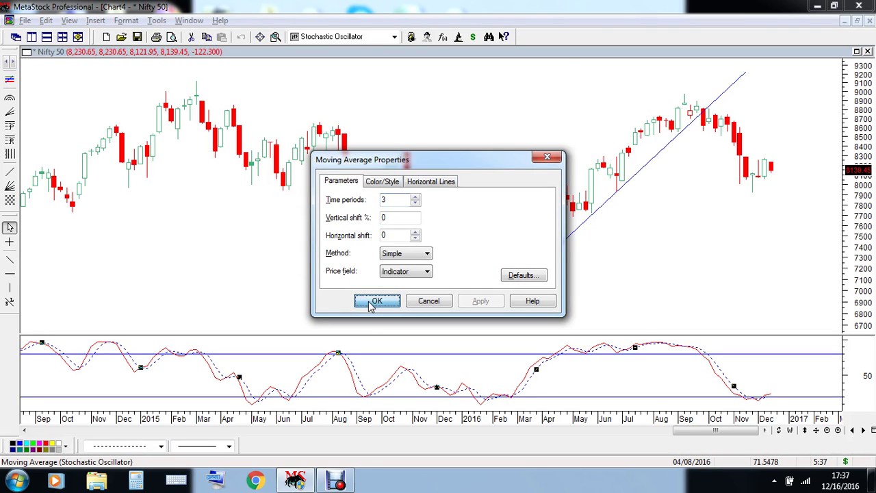
double_click(615, 351)
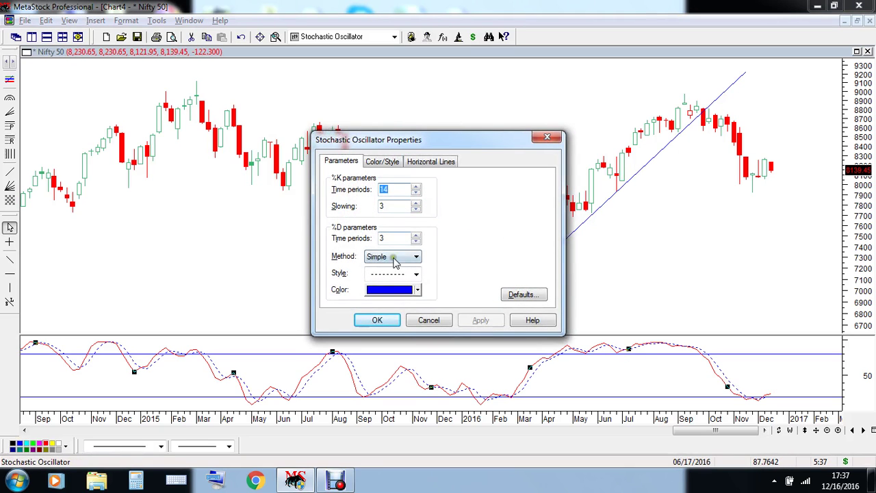
click(387, 321)
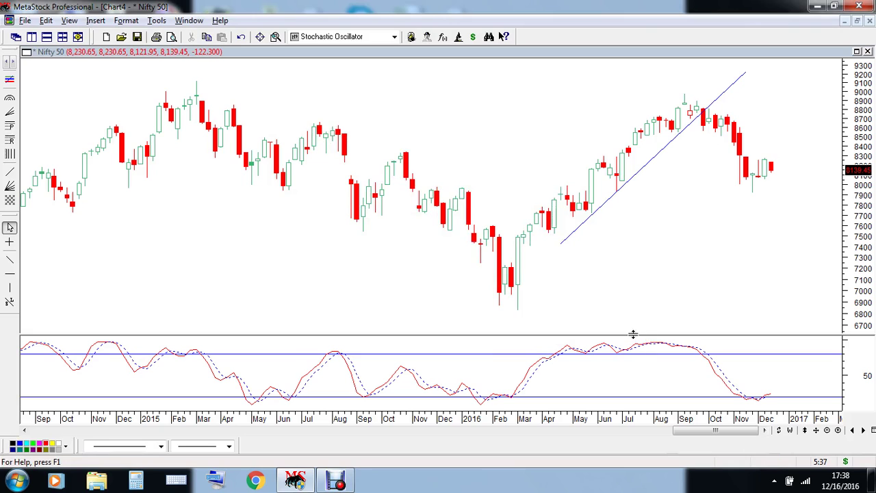
Place a vertical line at 09/30/2016, where price breaks the rising trendline, to compare it with the stochastic.
click(10, 287)
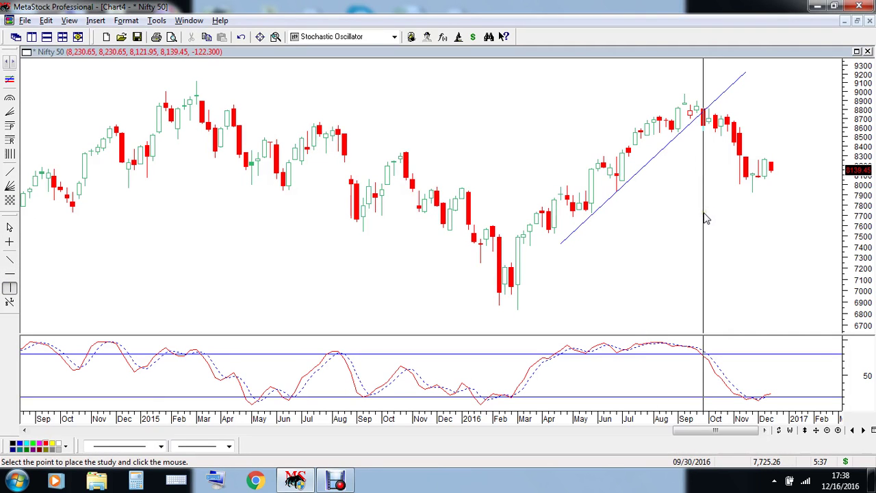
click(705, 218)
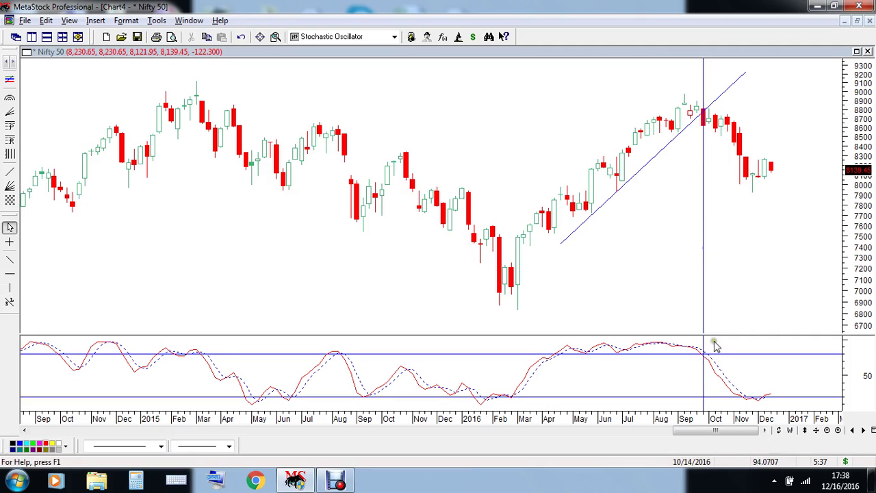
mouse_move(705, 360)
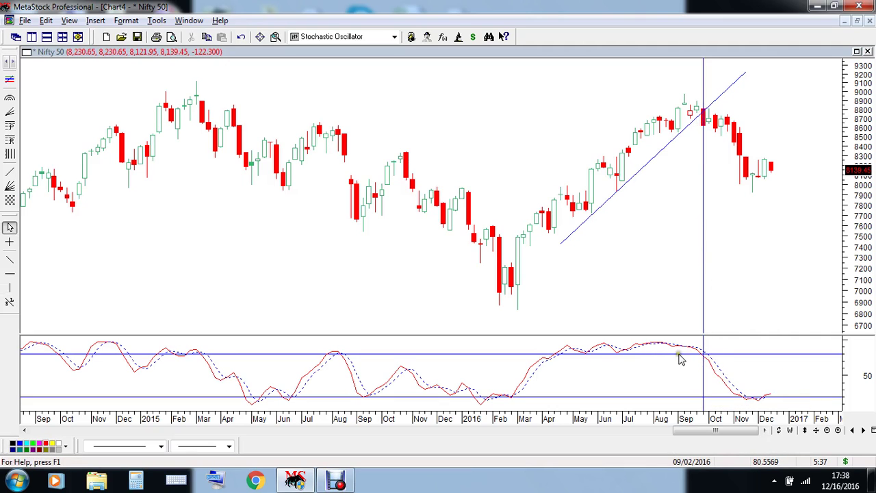
Delete the vertical line and the rising trendline from the price chart.
click(705, 305)
right_click(705, 301)
click(765, 354)
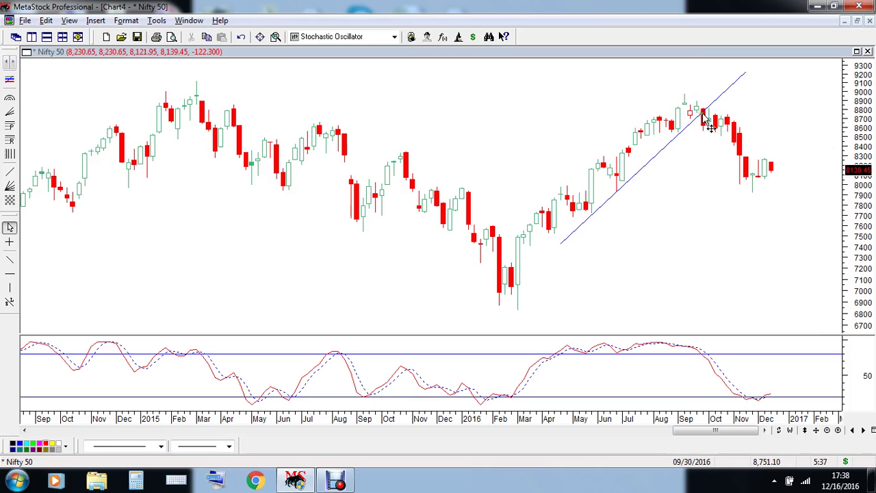
right_click(661, 149)
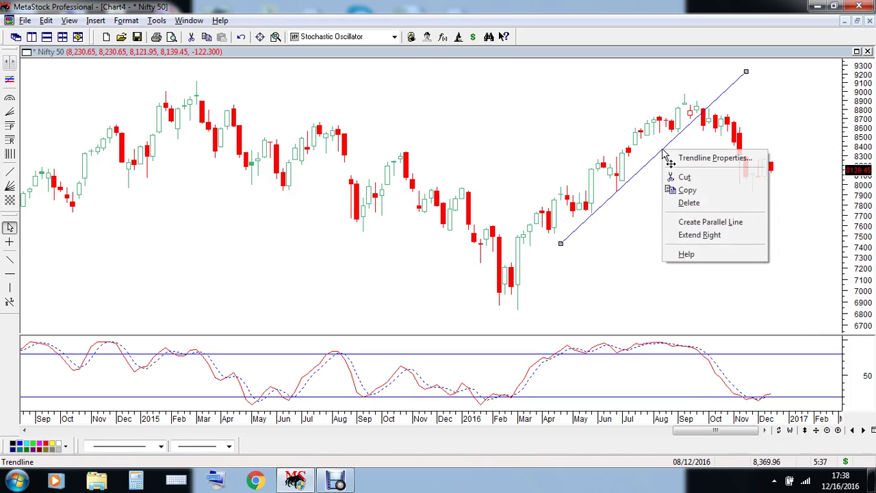
click(712, 204)
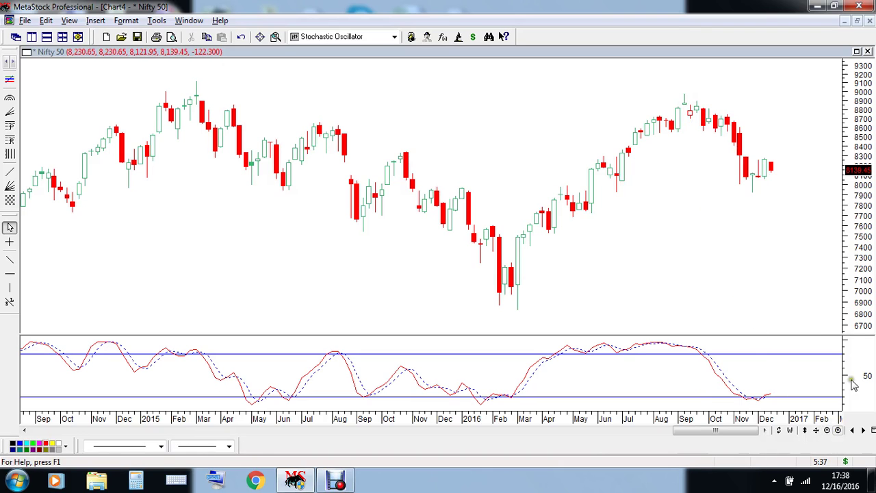
Check the scale settings of the price chart's Y-axis, including the semi-log option.
right_click(842, 289)
click(838, 291)
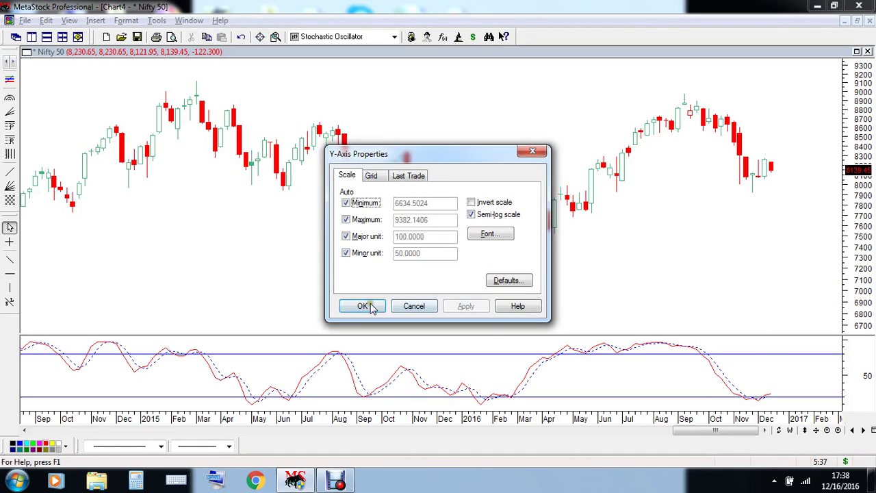
click(366, 305)
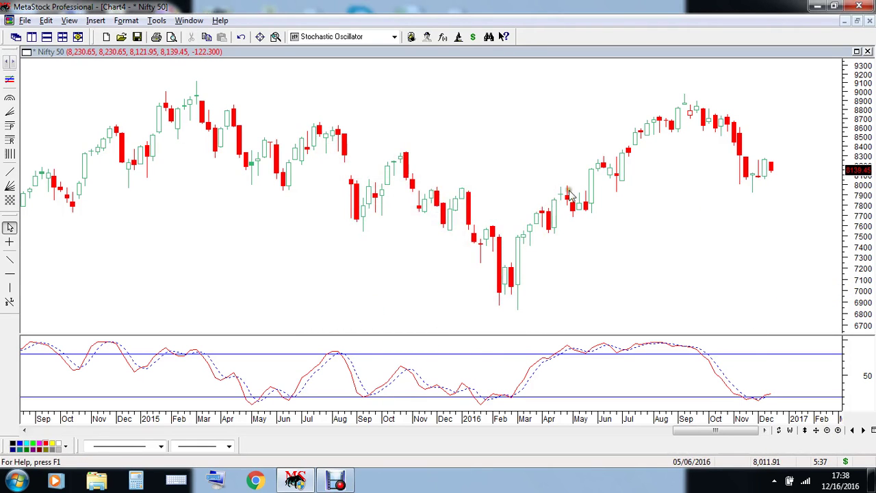
Draw a falling trendline along the swing highs, from about 9,050 in March 2015 to about 7,650 in late August 2016.
click(9, 259)
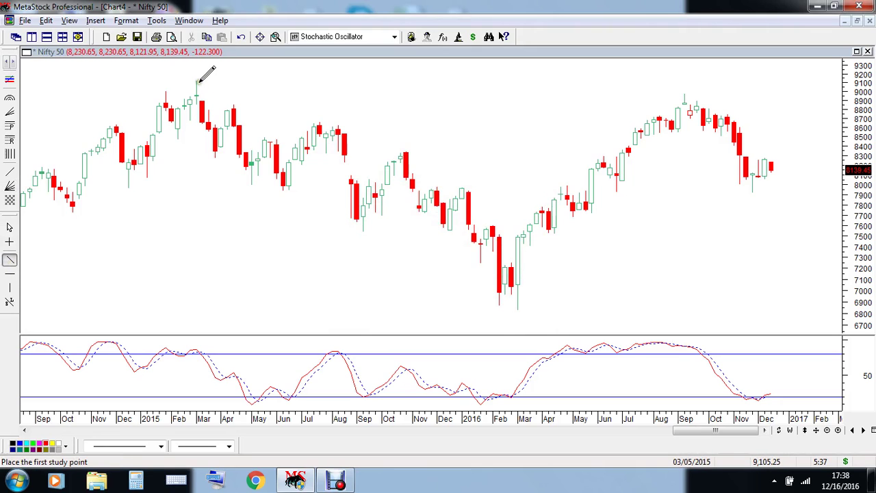
drag(196, 83, 671, 220)
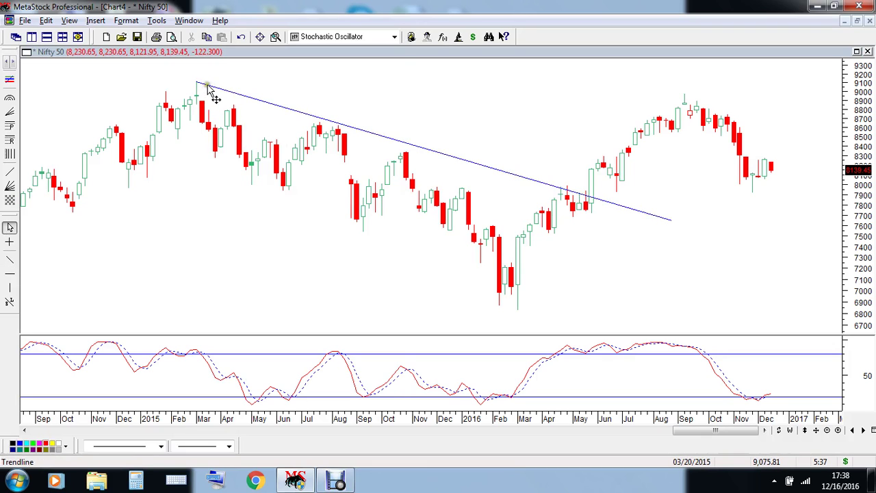
drag(206, 91, 208, 88)
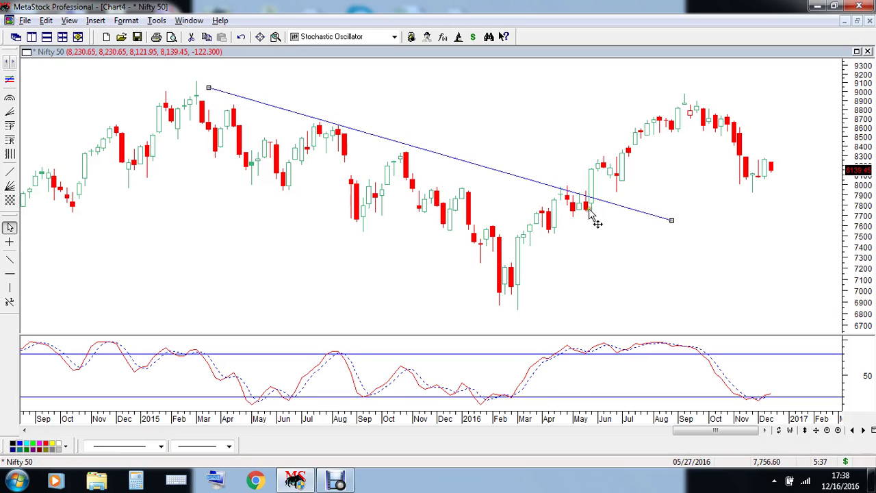
mouse_move(593, 169)
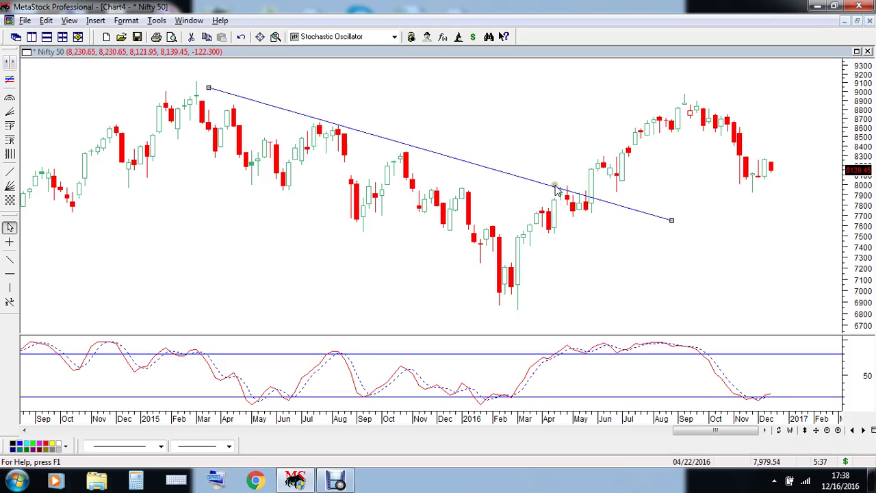
mouse_move(593, 197)
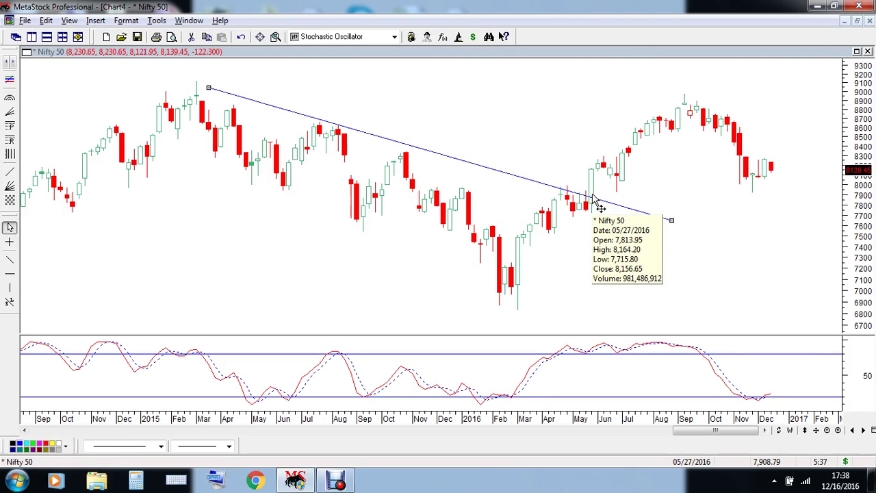
Delete the falling trendline.
right_click(673, 221)
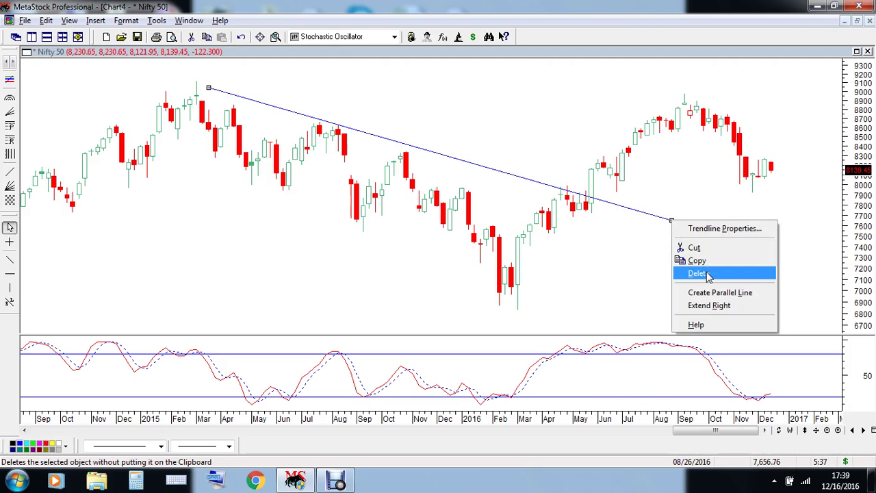
click(708, 274)
Draw a rising trendline from about 5,950 at the February 2014 low to about 9,200 in late May 2015.
drag(712, 431, 654, 443)
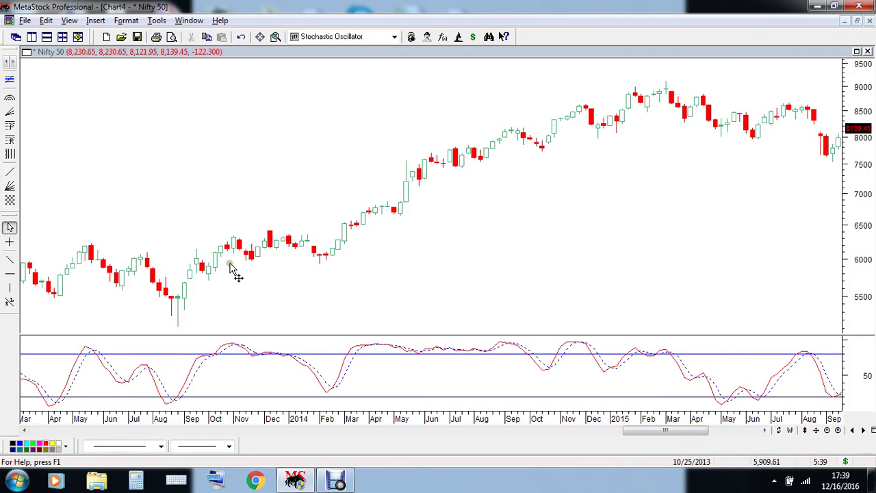
click(10, 259)
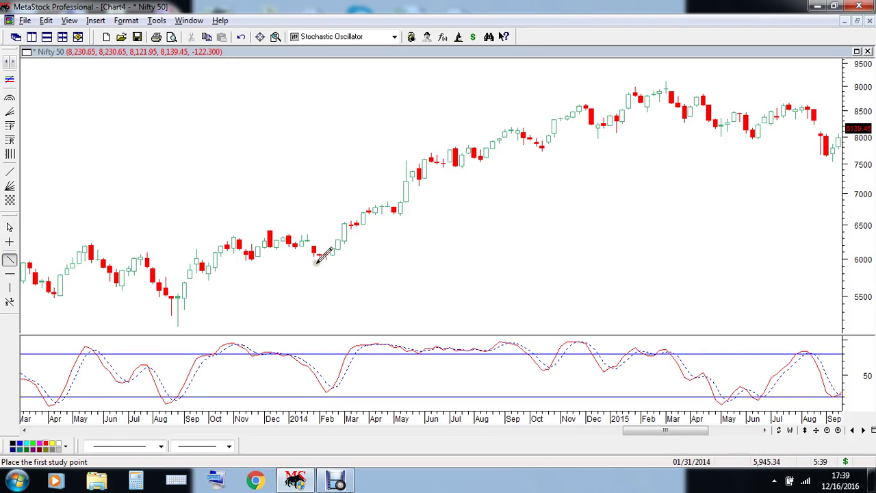
mouse_move(320, 262)
mouse_down()
mouse_move(636, 105)
mouse_move(740, 78)
mouse_up()
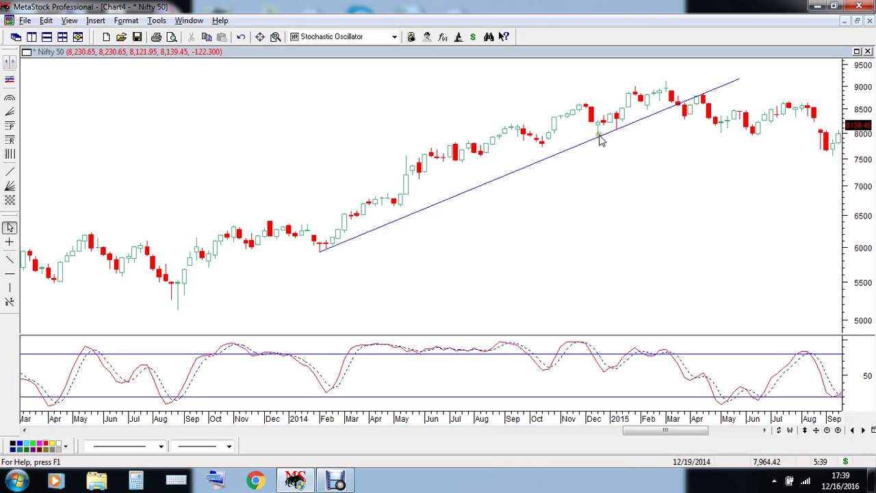
mouse_move(599, 141)
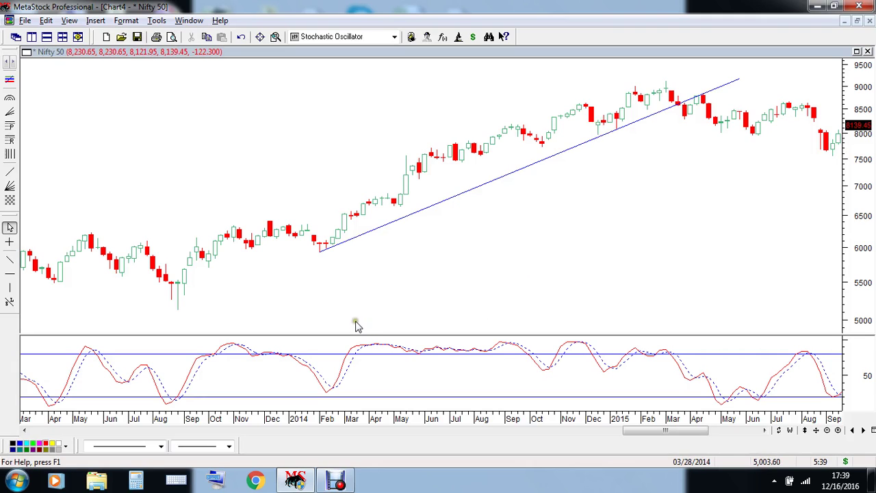
Mark the rising trendline's break with a vertical line at late March 2015 and delete that line again.
click(10, 287)
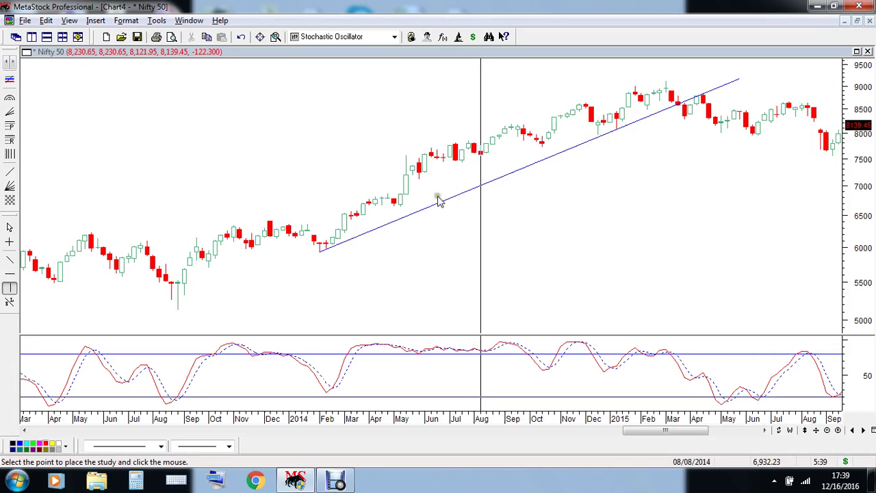
click(684, 170)
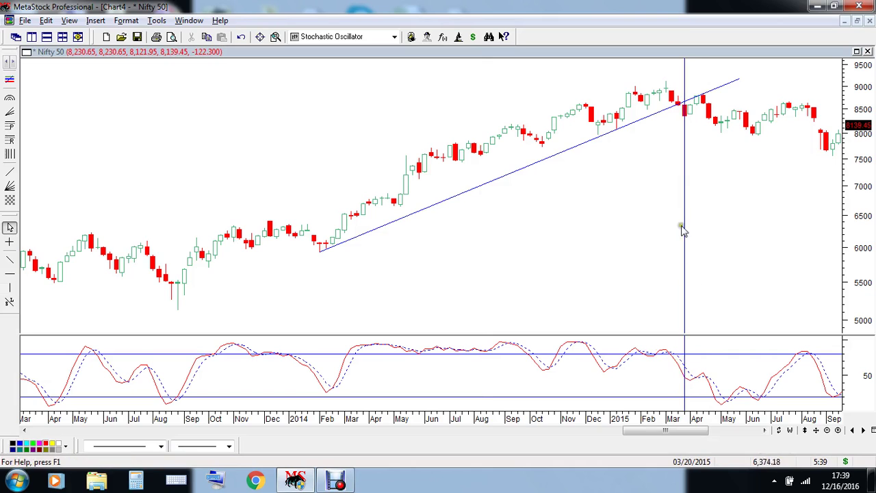
right_click(684, 190)
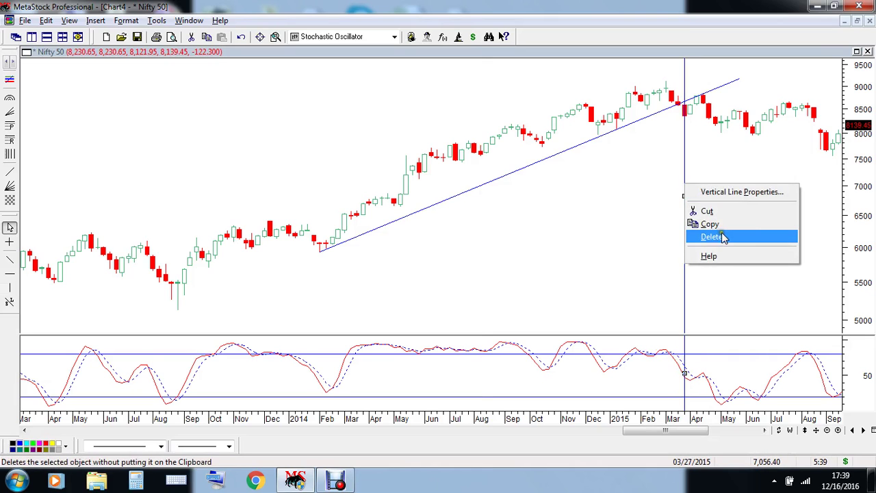
click(691, 237)
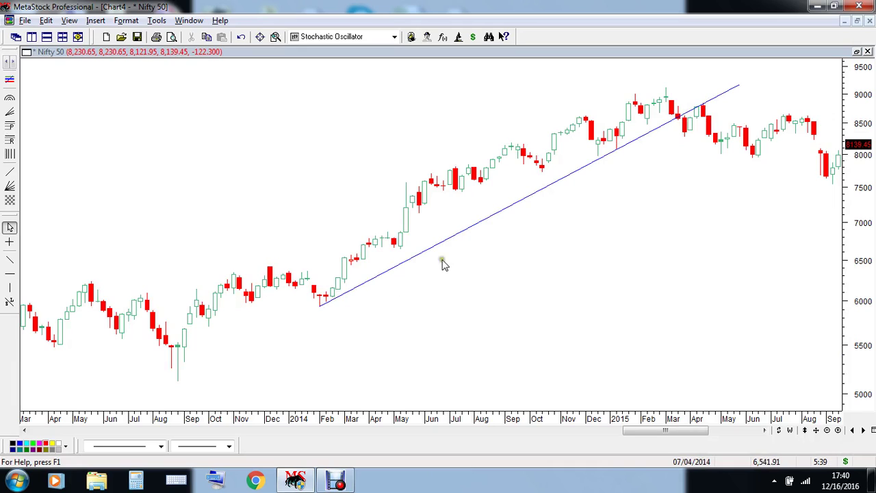
Examine the candles around the March 2015 trendline break and the decline that follows into February 2016.
mouse_move(681, 126)
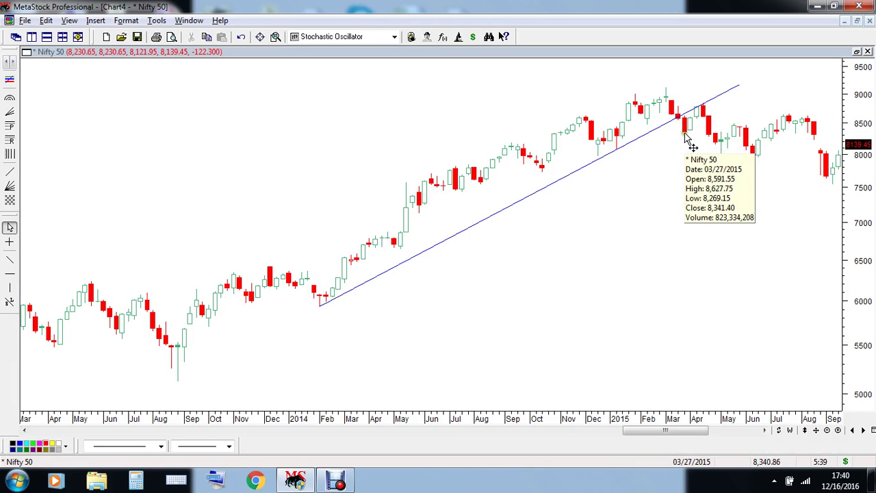
mouse_move(707, 116)
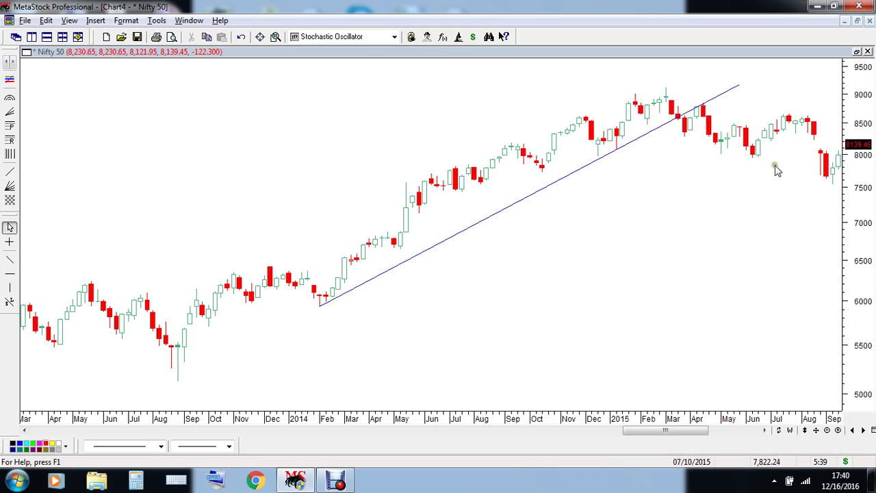
drag(655, 431, 662, 431)
mouse_move(643, 132)
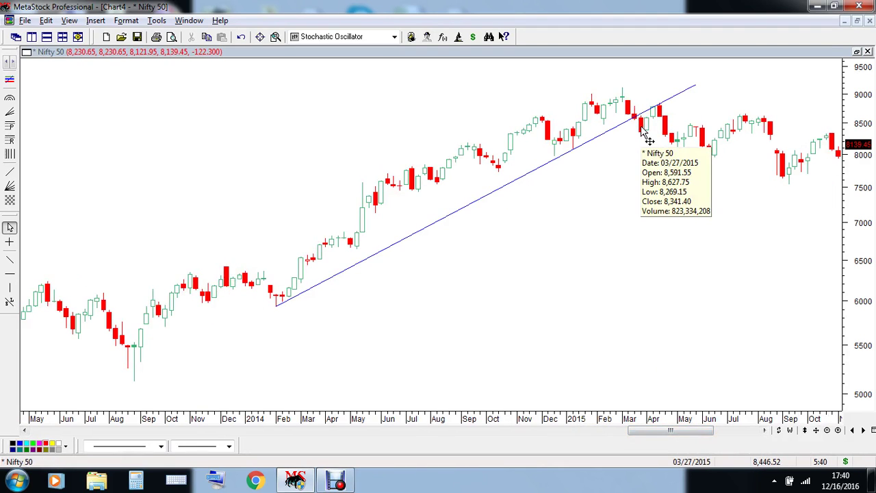
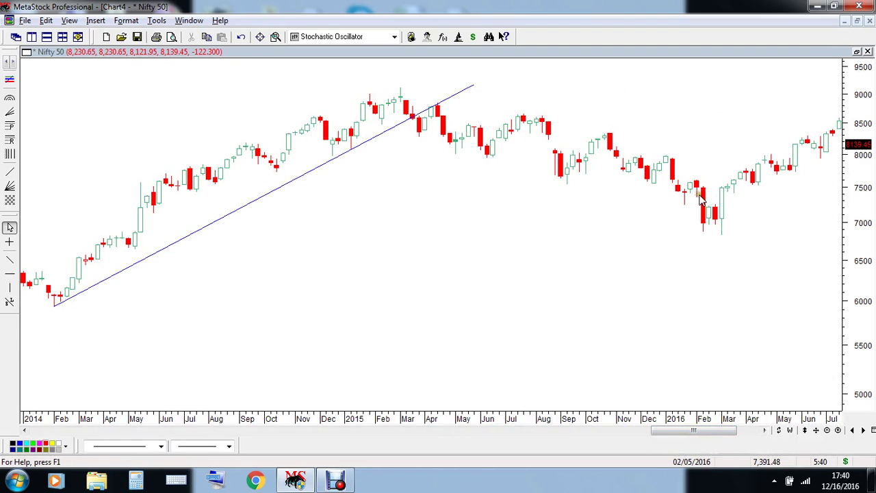
mouse_move(704, 202)
Delete the rising trendline from the Nifty 50 chart and restore the maximized price window to its normal size.
right_click(327, 161)
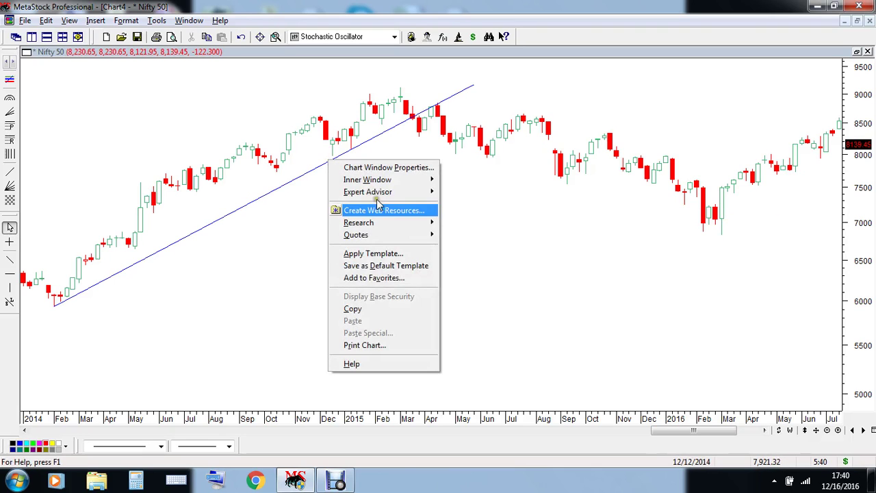
click(285, 197)
click(306, 175)
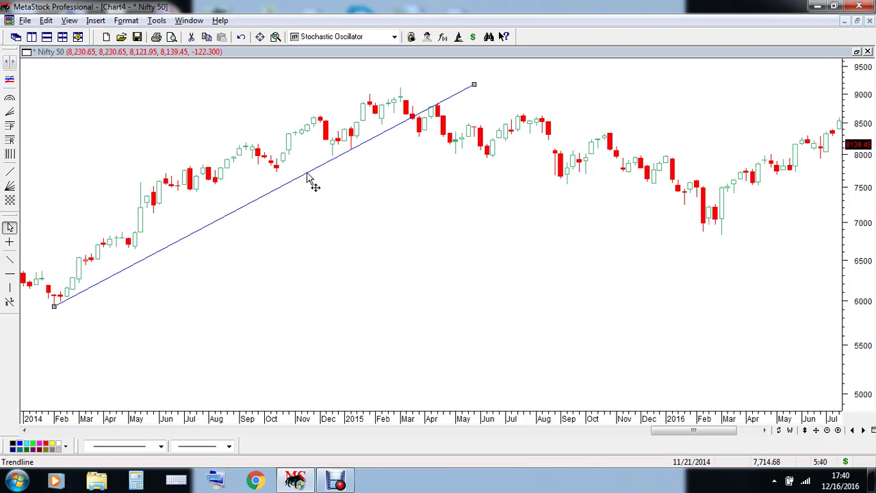
right_click(307, 175)
click(397, 227)
drag(442, 150, 568, 57)
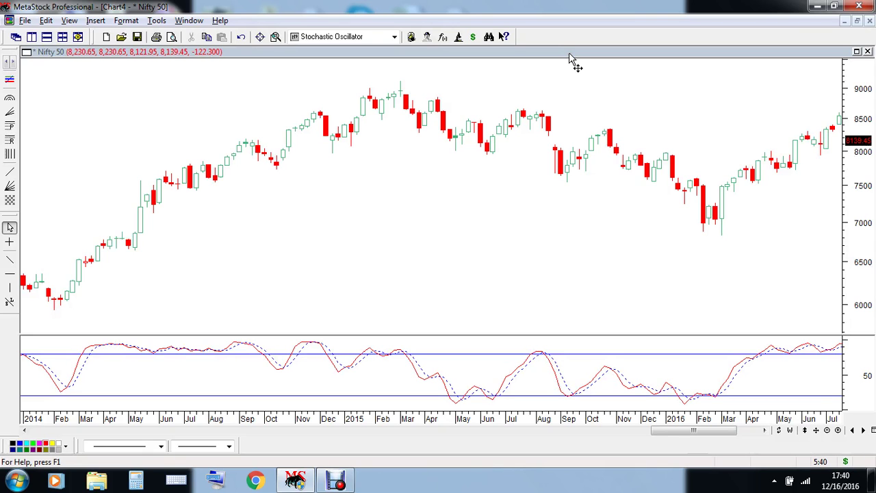
Load the Axis Bank chart and apply the template that includes the Stochastic Oscillator.
text(ax)
key(Return)
right_click(563, 93)
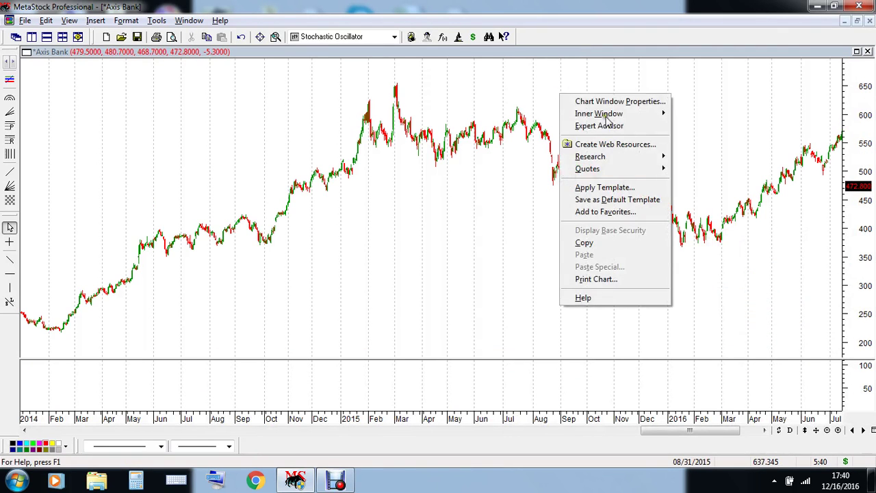
click(582, 186)
double_click(399, 186)
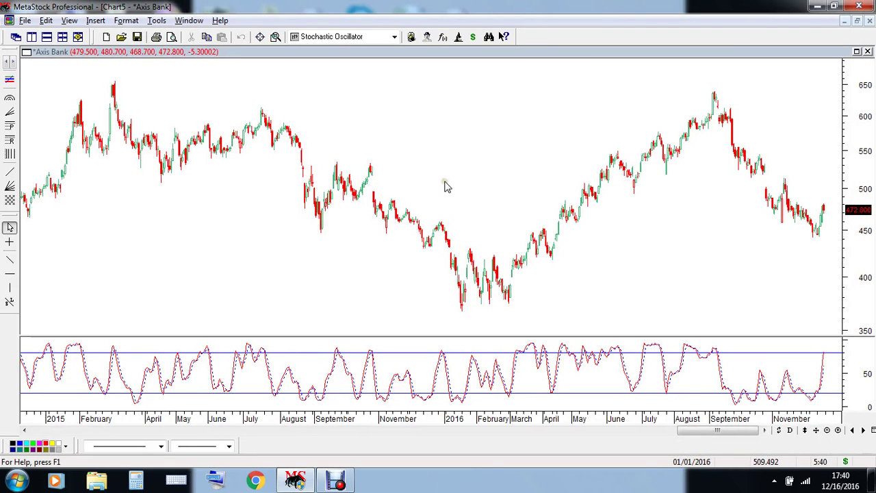
Change the Axis Bank chart's periodicity to Weekly.
click(788, 430)
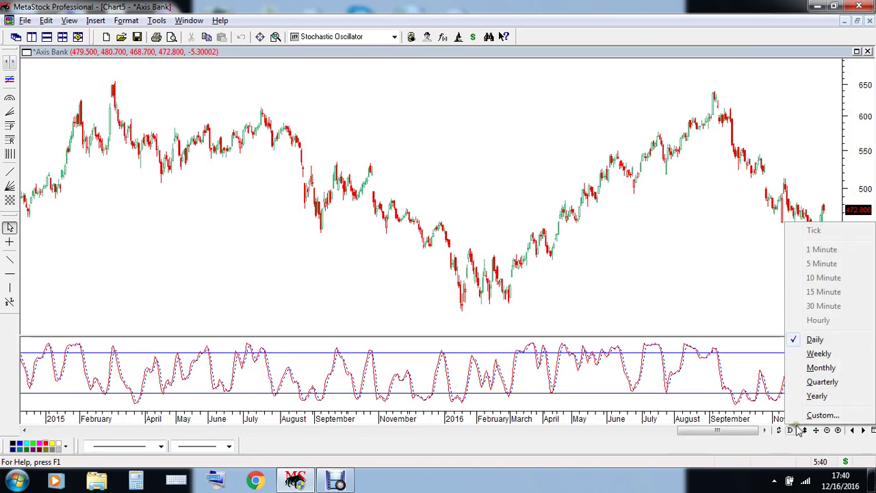
click(815, 352)
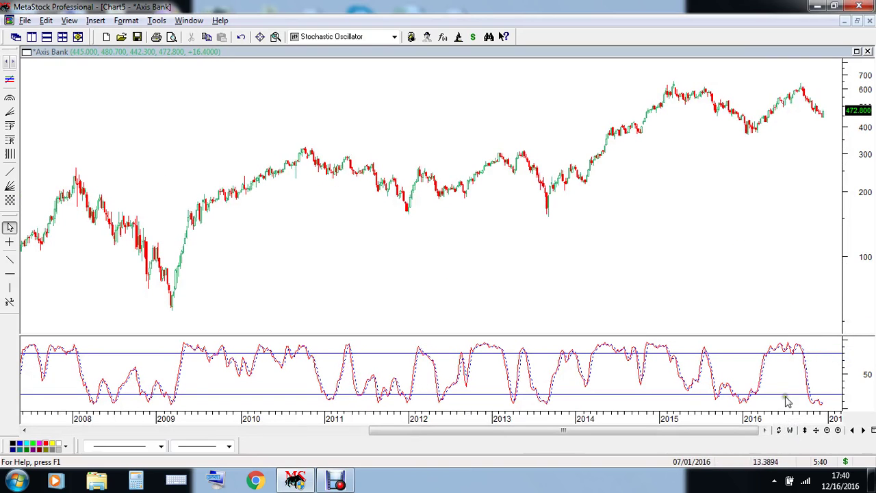
click(838, 430)
click(838, 429)
click(838, 430)
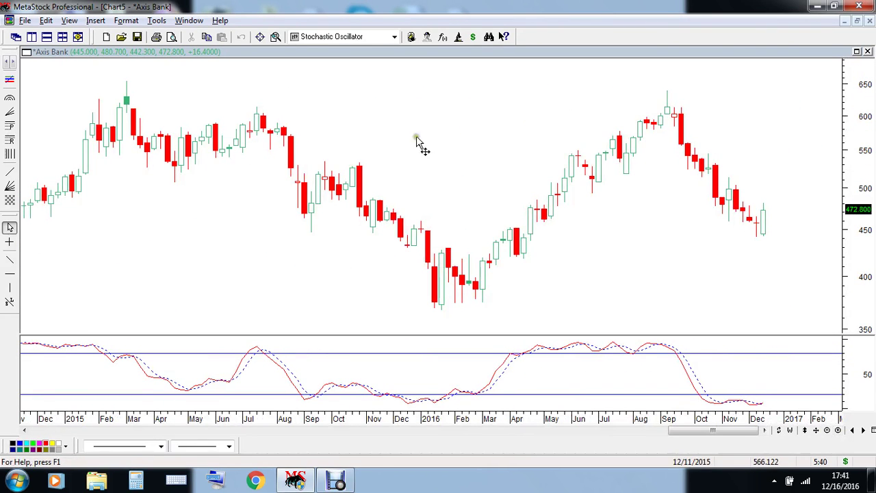
Draw a falling trendline along the swing highs, from about 615 in July 2015 to about 370 in July 2016.
click(11, 260)
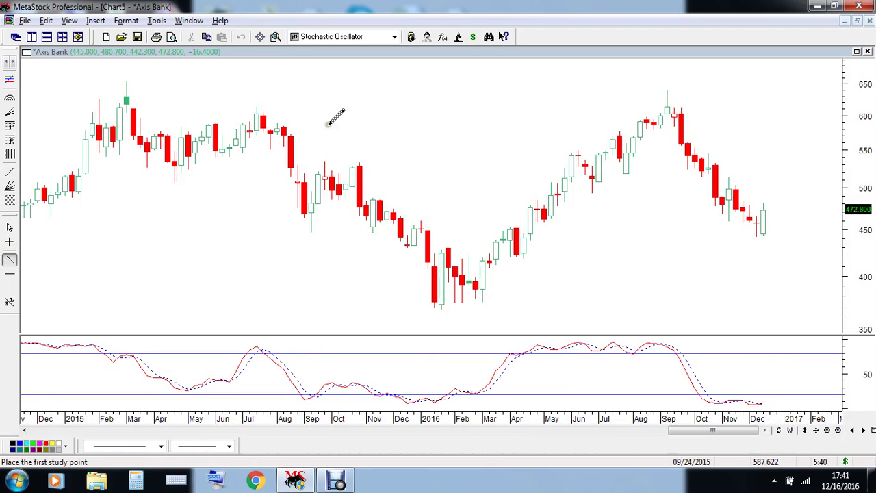
drag(258, 108, 618, 306)
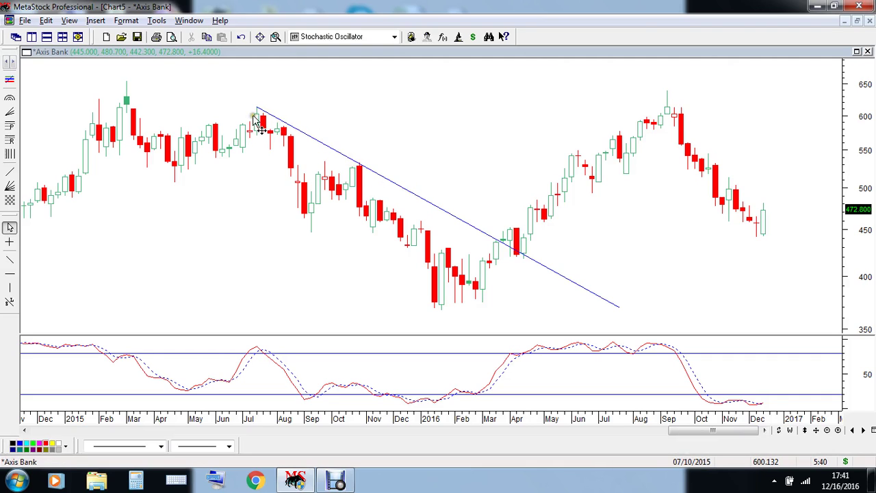
mouse_move(498, 256)
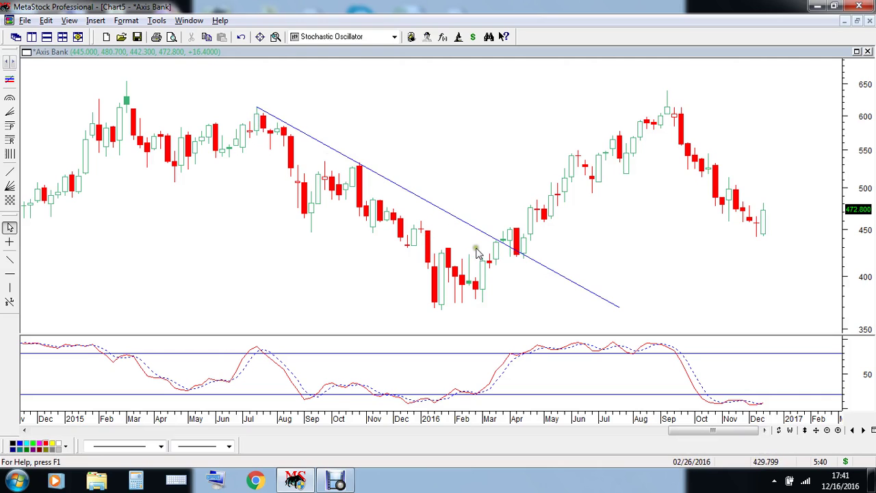
Place a vertical line at 22 April 2016 to compare the trendline breakout with the Stochastic reading.
click(10, 287)
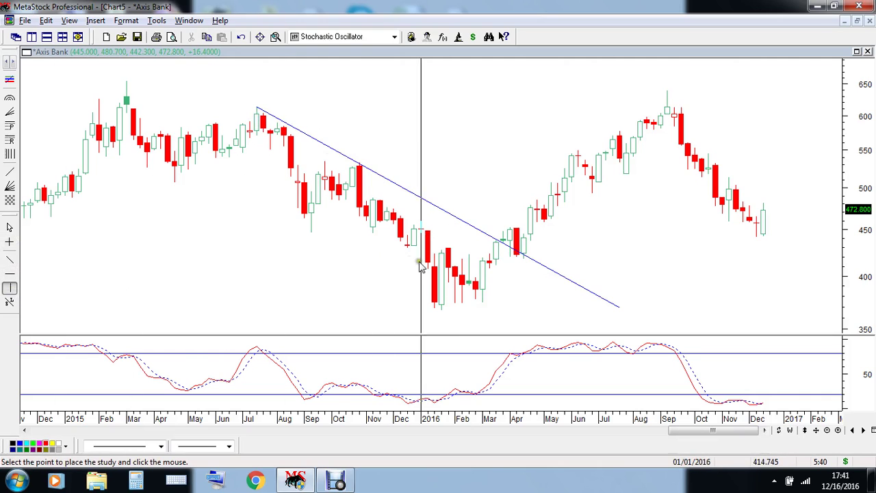
click(528, 287)
drag(528, 287, 532, 284)
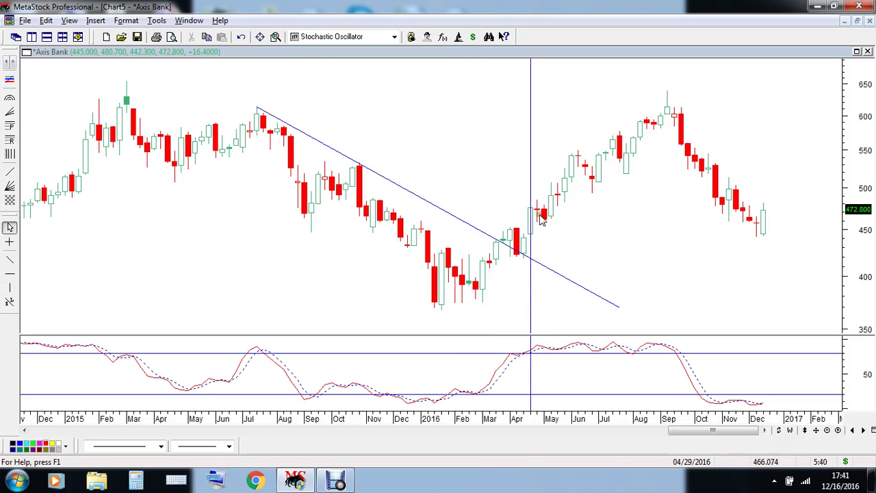
mouse_move(530, 233)
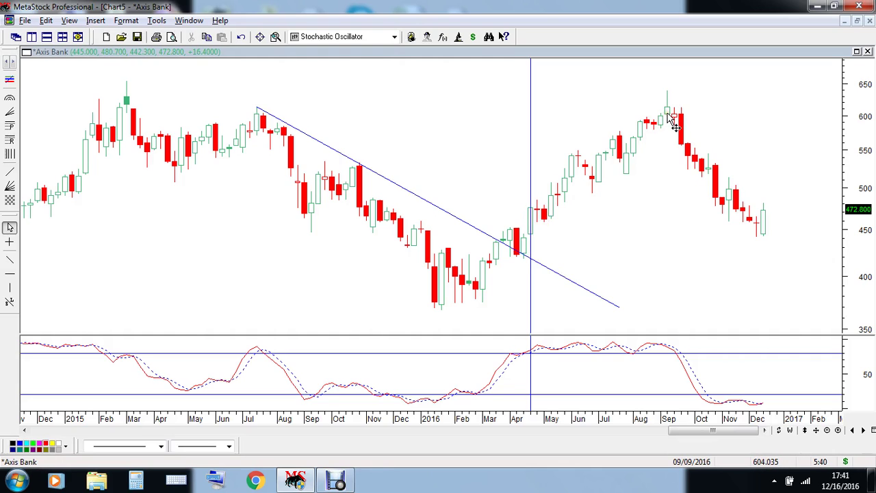
mouse_move(673, 125)
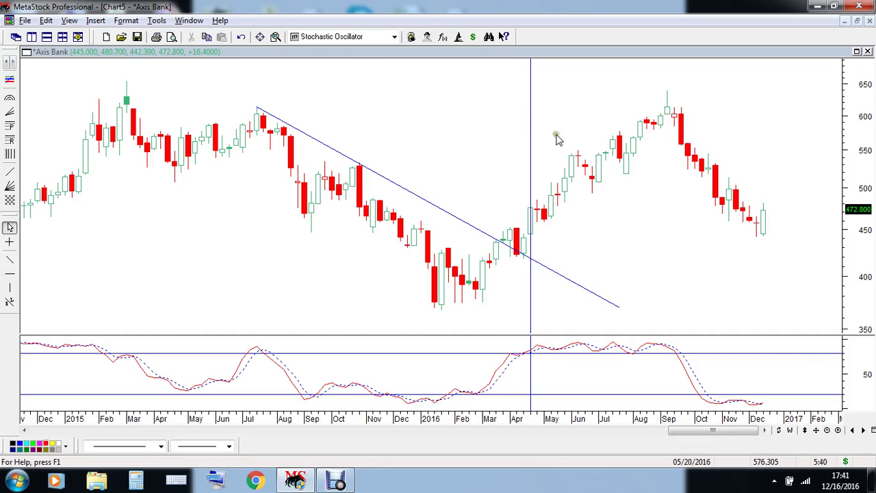
Delete the vertical line and the falling trendline from the Axis Bank chart.
right_click(530, 101)
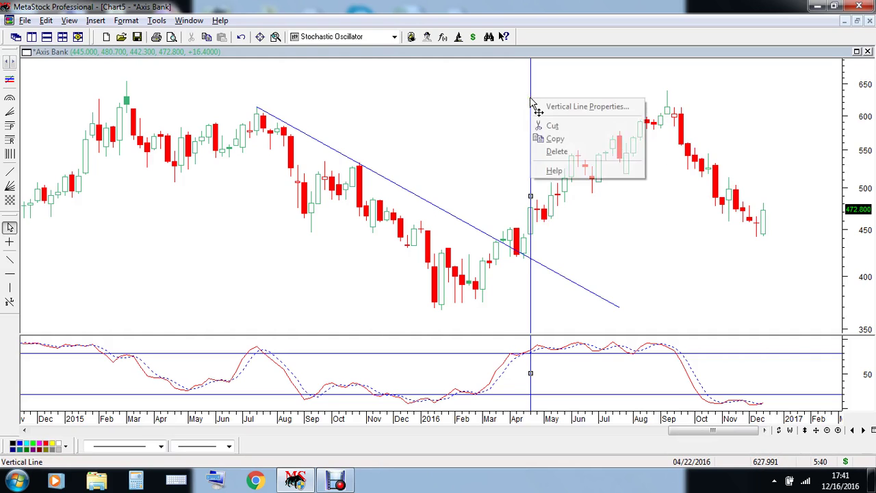
click(565, 150)
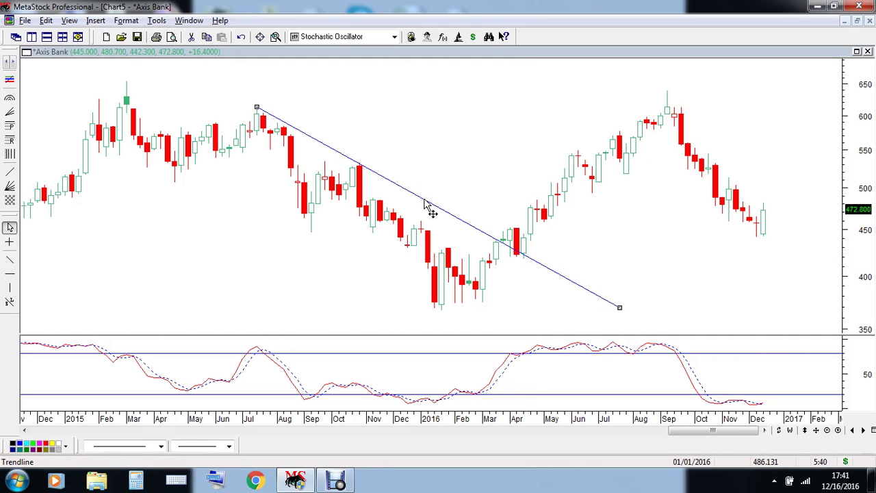
right_click(429, 209)
click(491, 253)
Switch the Axis Bank chart to Daily periodicity and back to Weekly.
click(789, 430)
click(816, 340)
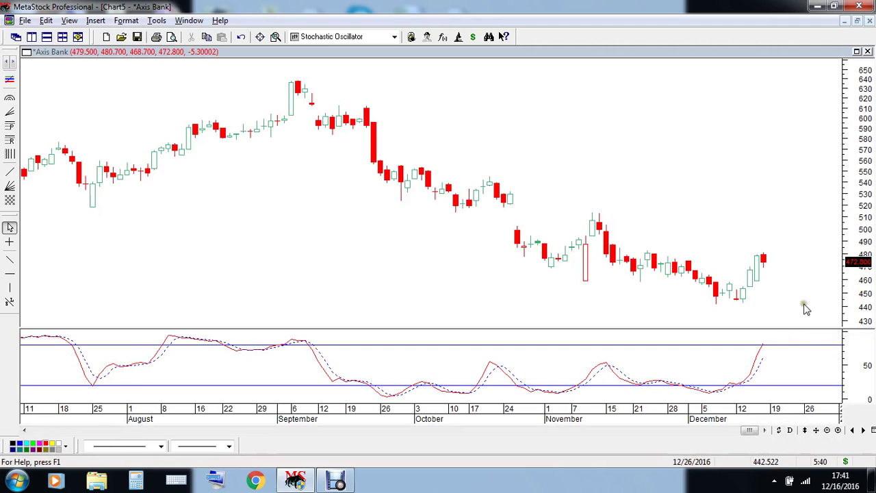
click(790, 430)
click(819, 354)
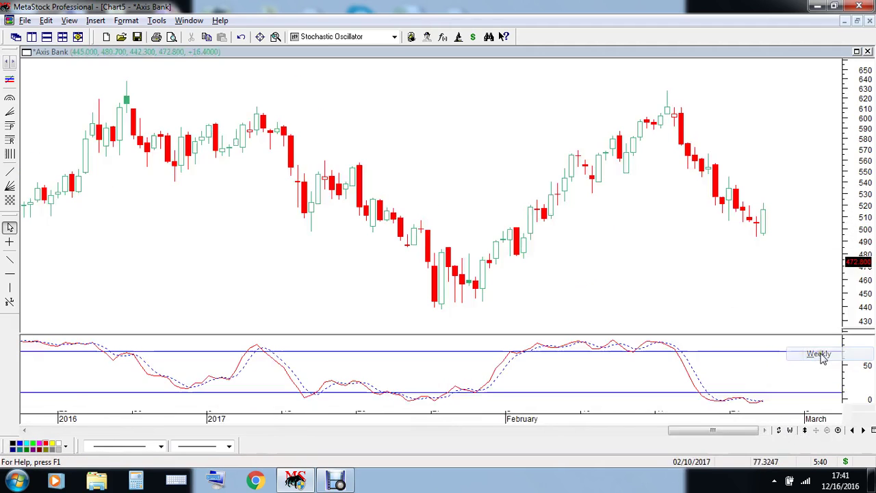
Draw a rising trendline from about 155 at the September 2013 low along the swing lows, extending above 700 in the second half of 2015.
click(826, 429)
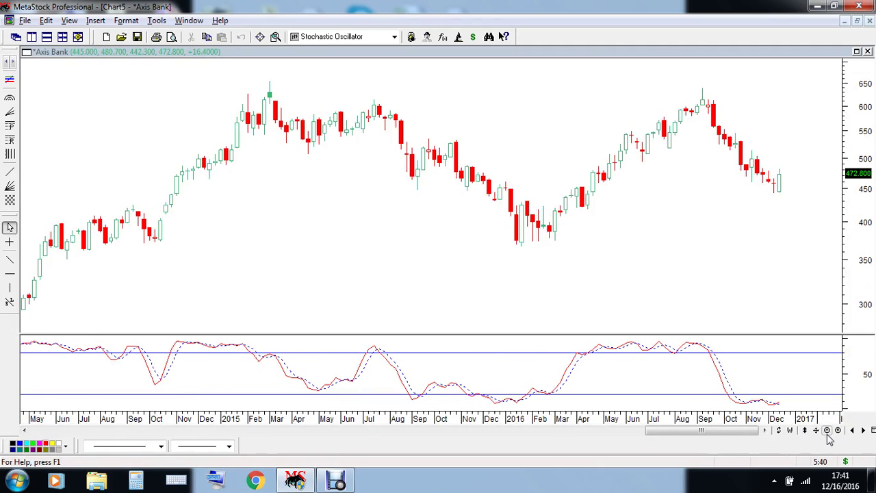
click(828, 435)
click(827, 430)
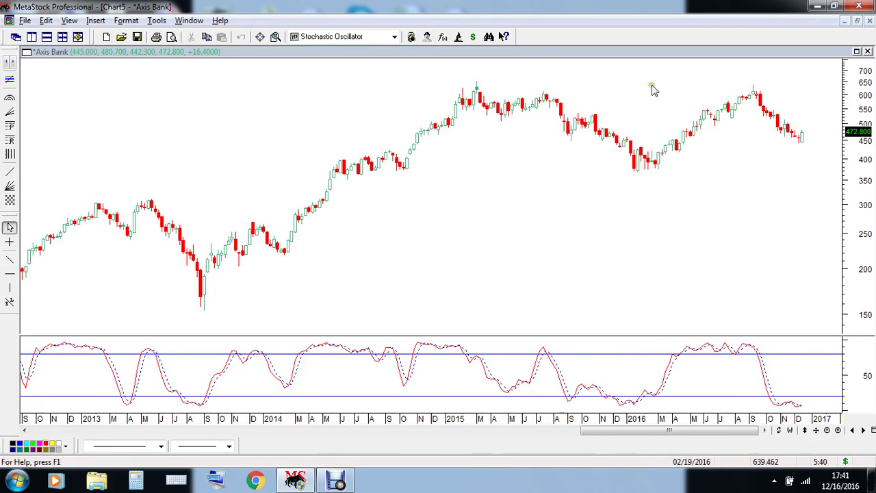
click(9, 259)
drag(203, 309, 596, 51)
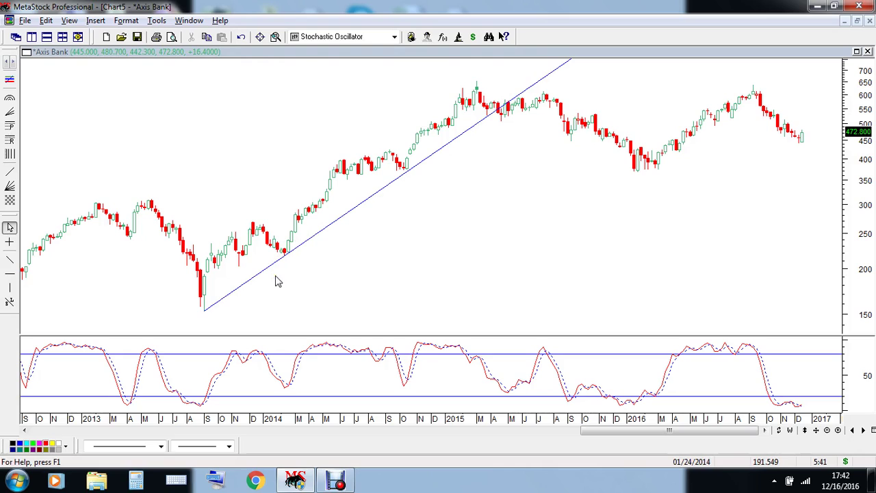
click(560, 55)
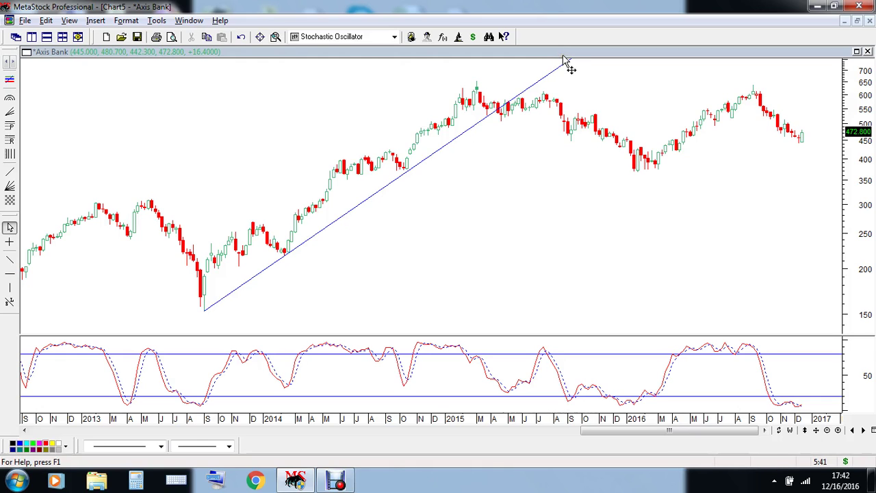
Mark the rising trendline's break with a vertical line at early May 2015 and maximize the price window.
click(10, 288)
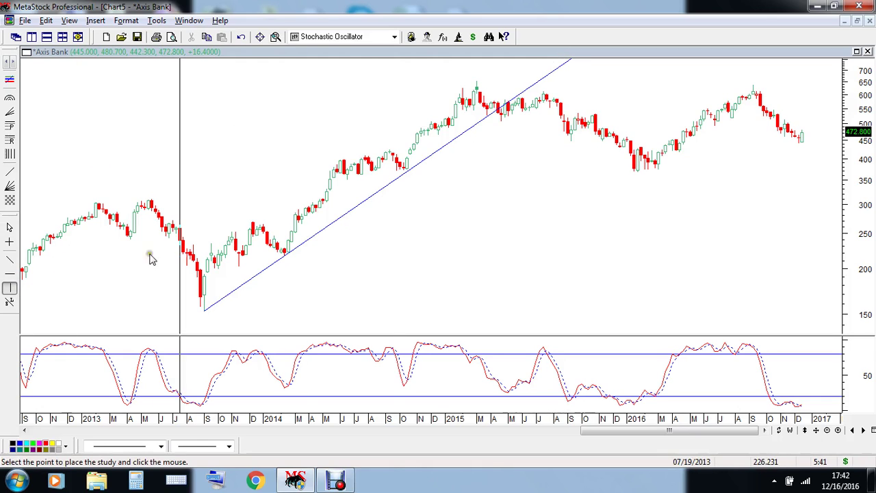
click(509, 200)
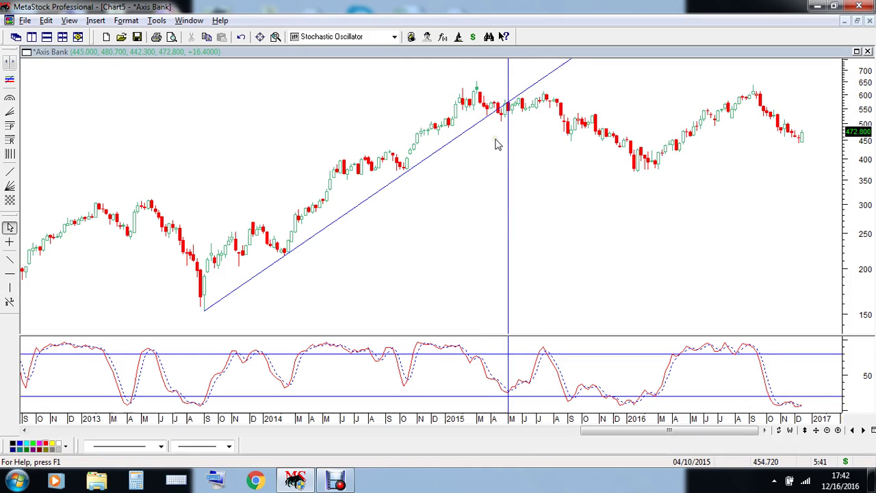
mouse_move(510, 110)
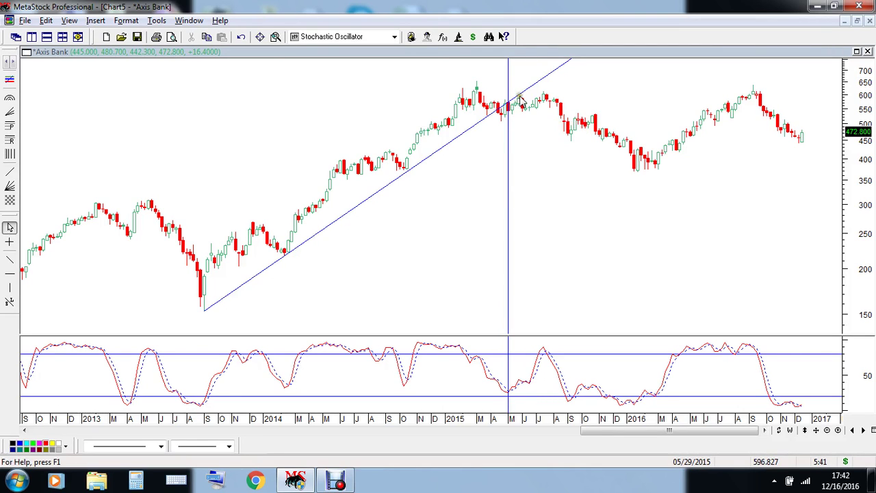
click(538, 53)
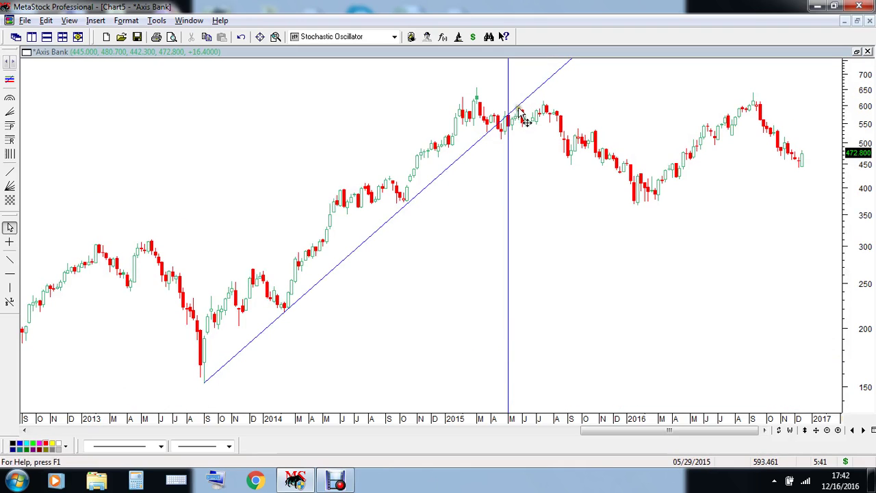
Move the vertical line to late November 2015 and inspect the Axis Bank price bar of January 15, 2016.
mouse_move(518, 109)
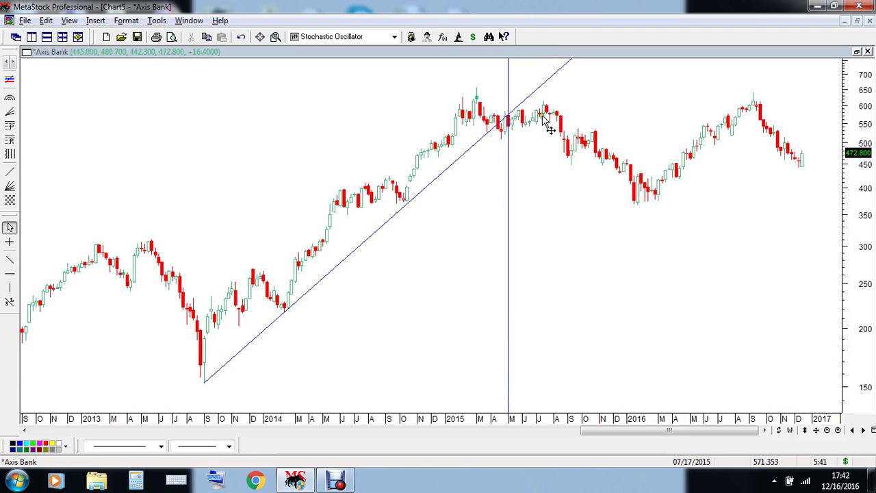
click(507, 174)
drag(510, 170, 622, 189)
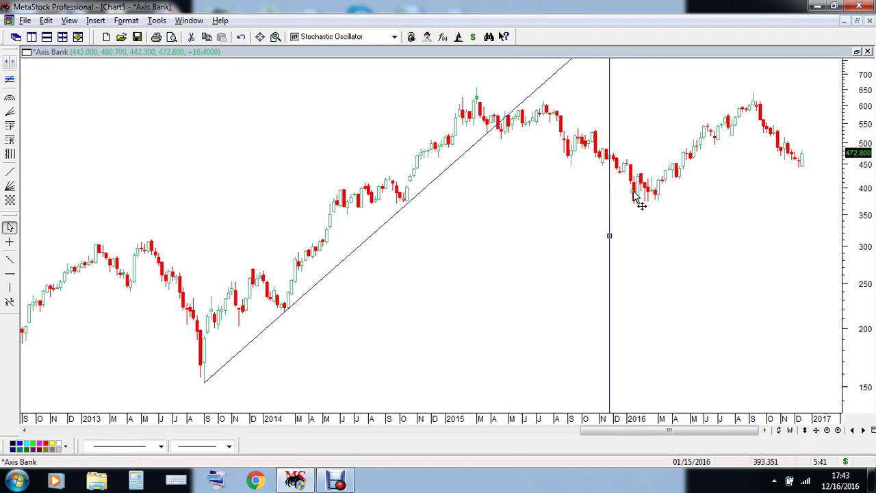
mouse_move(632, 193)
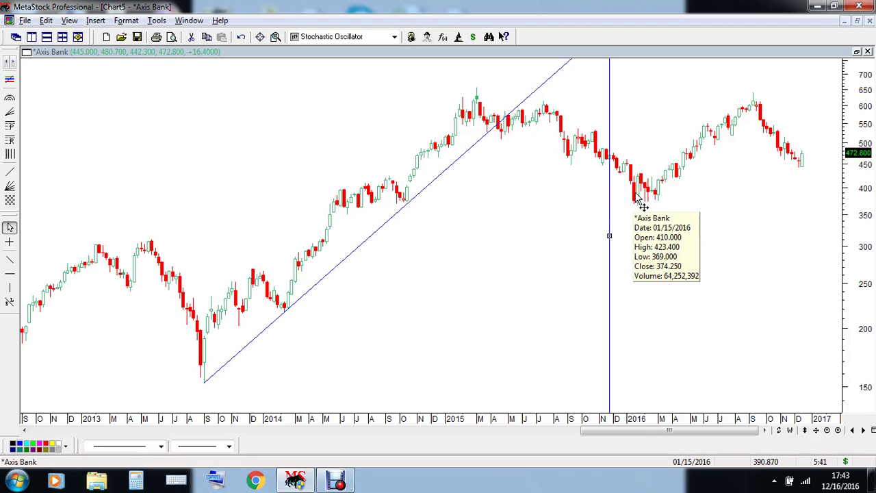
Delete the vertical line and the rising trendline, and zoom in on the Axis Bank bars from September 2014 to December 2016.
right_click(609, 184)
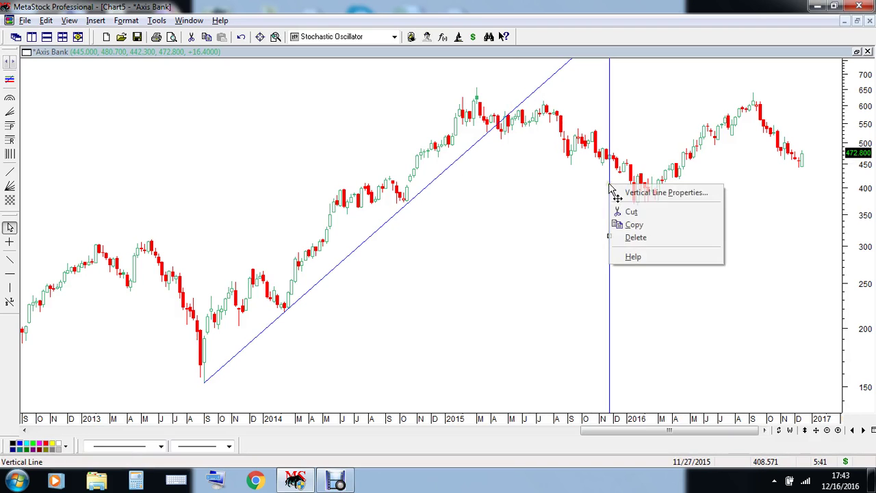
click(685, 238)
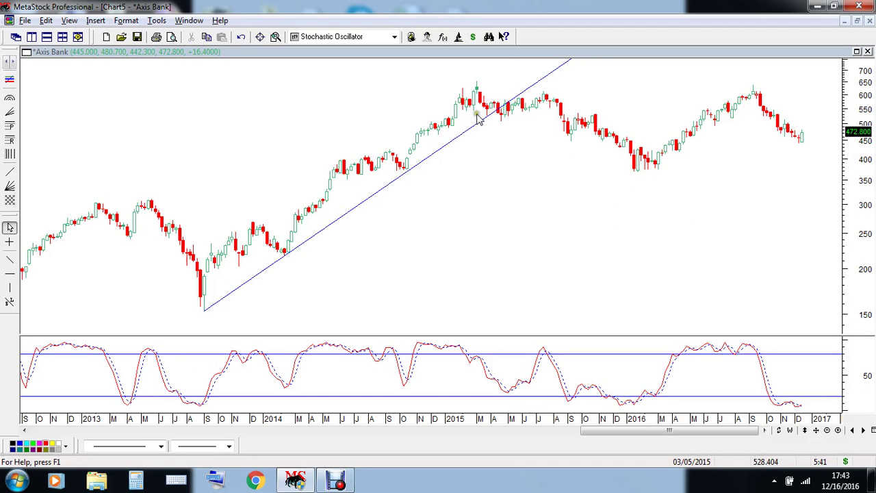
right_click(479, 119)
click(442, 163)
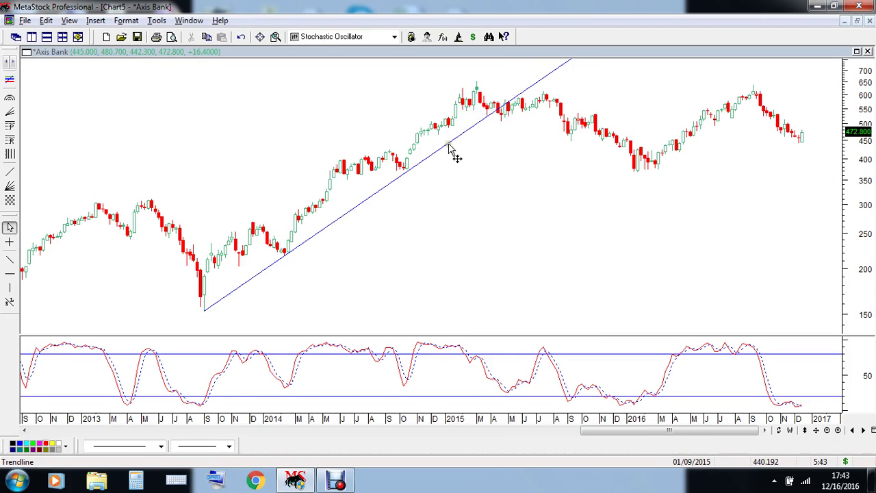
right_click(450, 146)
click(505, 197)
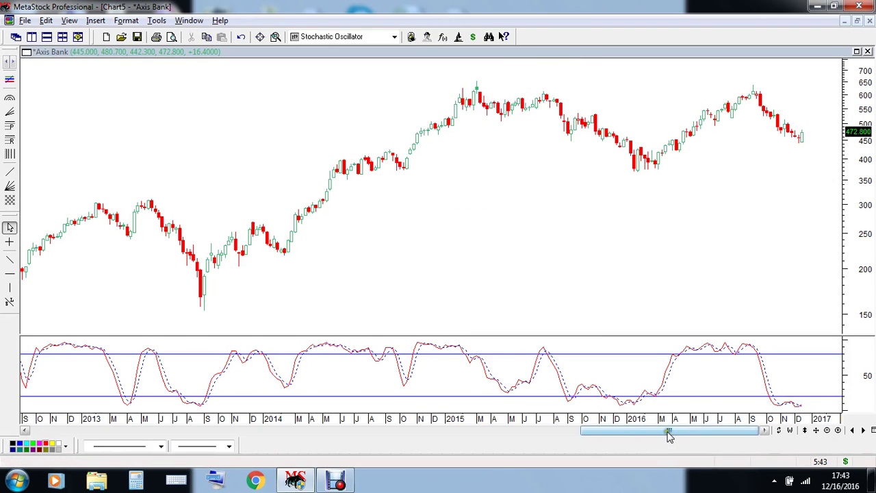
click(839, 430)
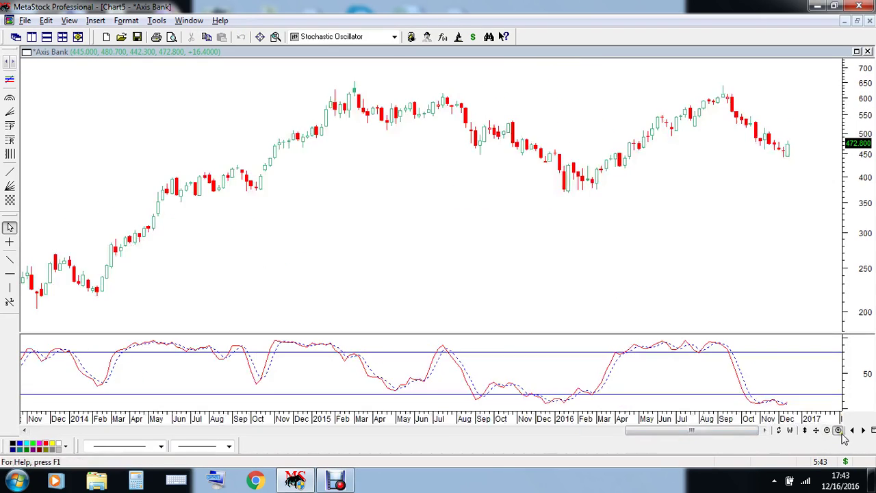
click(839, 430)
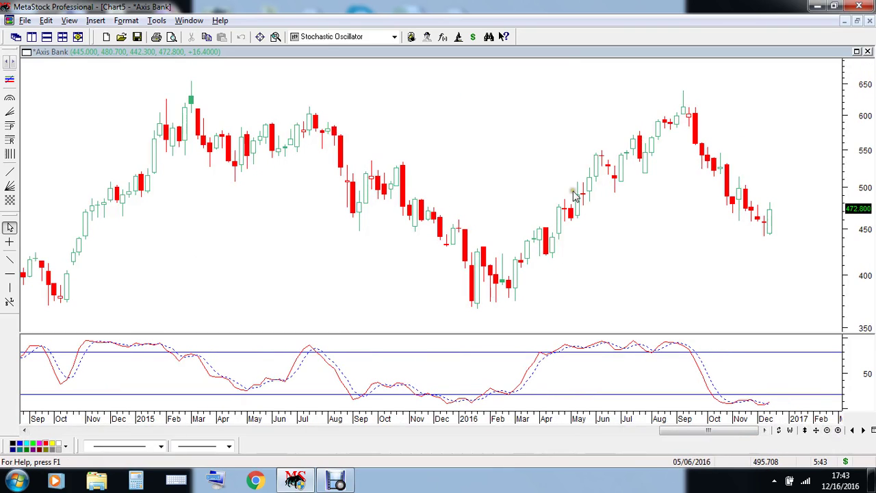
click(10, 260)
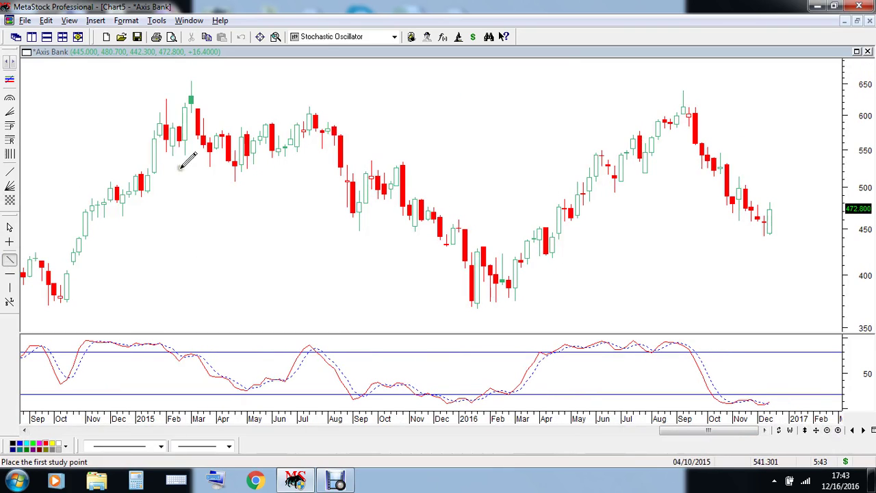
drag(310, 107, 572, 232)
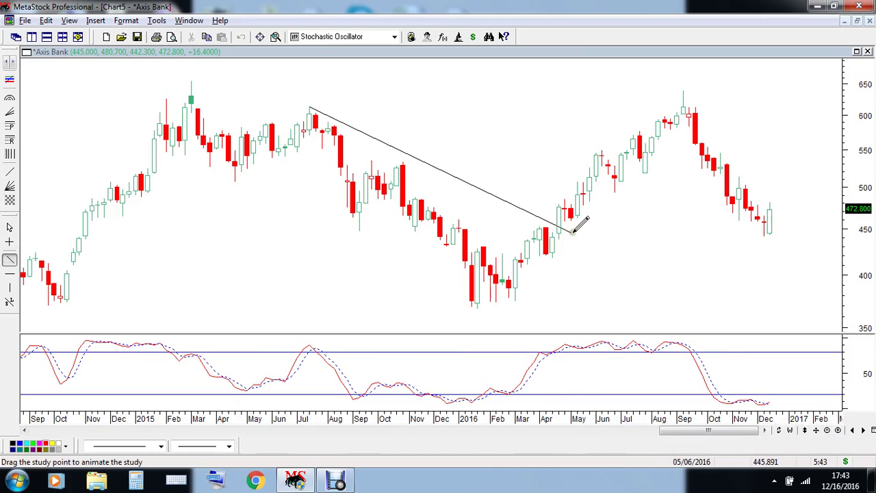
key(Escape)
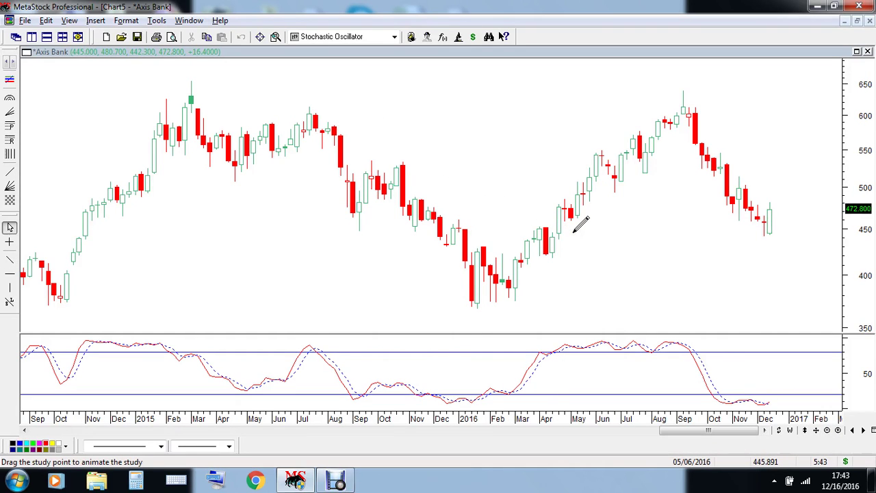
Draw a rising trendline from about 375 at the early March 2016 low along the swing lows, extending above 650 in November 2016.
click(10, 260)
drag(516, 299, 721, 97)
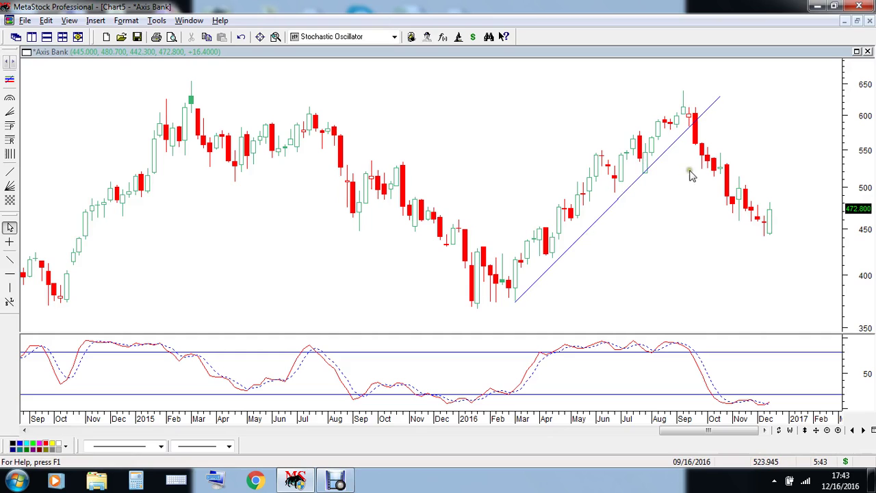
click(719, 100)
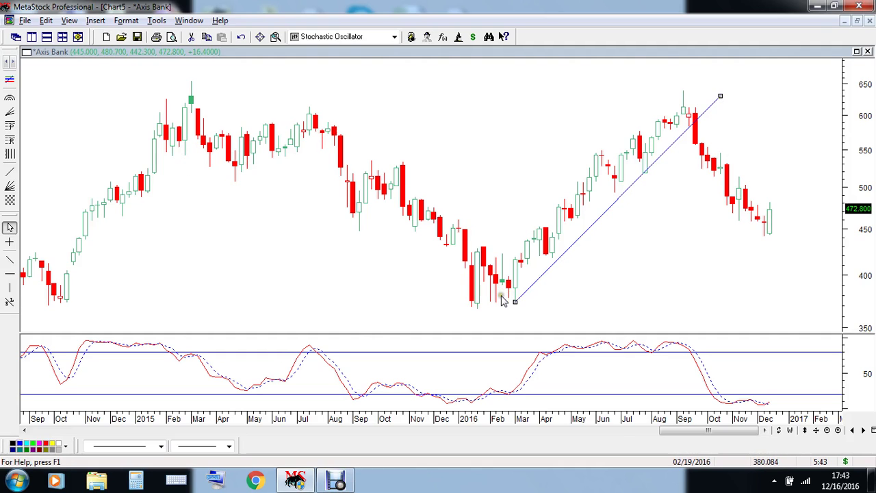
drag(720, 95, 740, 81)
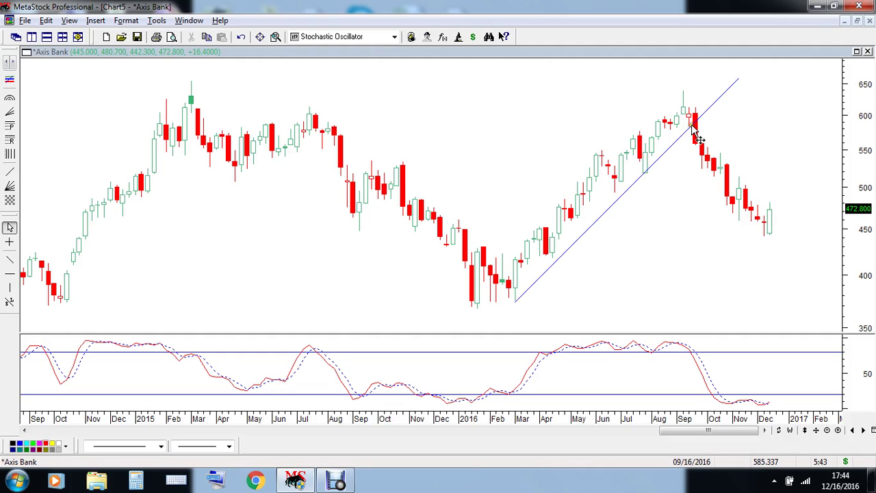
Mark the rising trendline's break with a vertical line at September 23, 2016 and compare it with the Stochastic Oscillator.
mouse_move(695, 133)
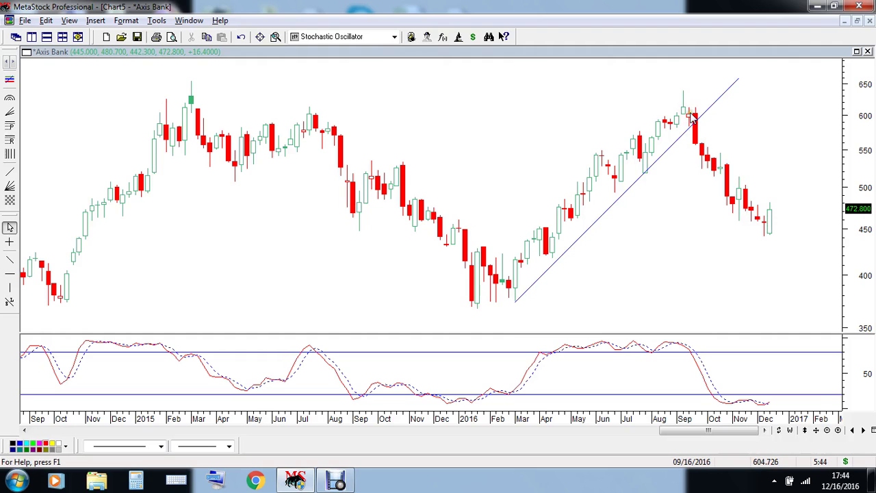
click(837, 429)
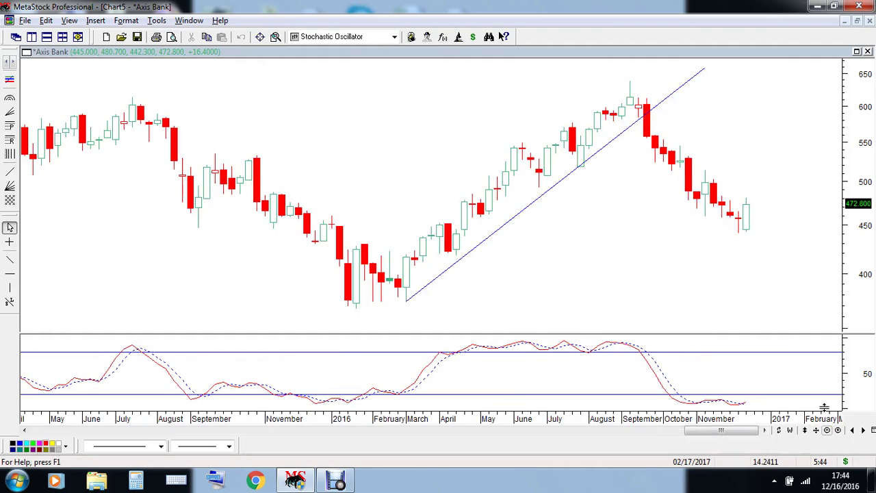
mouse_move(646, 131)
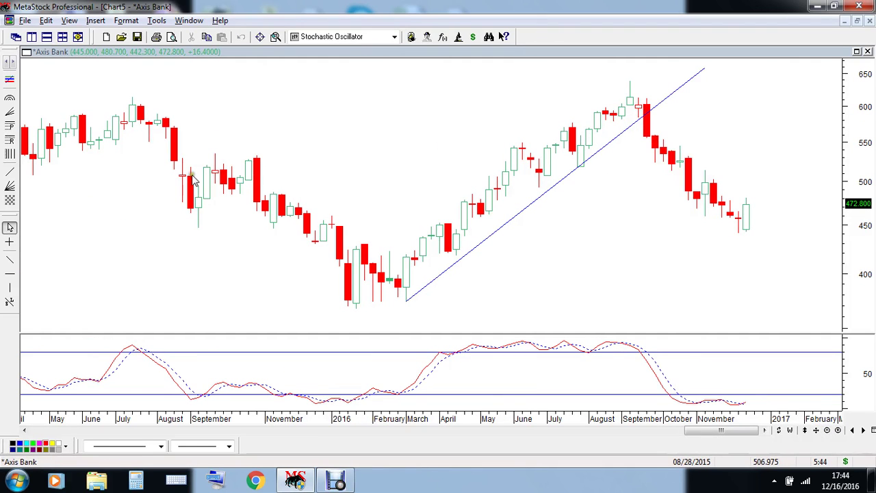
click(10, 288)
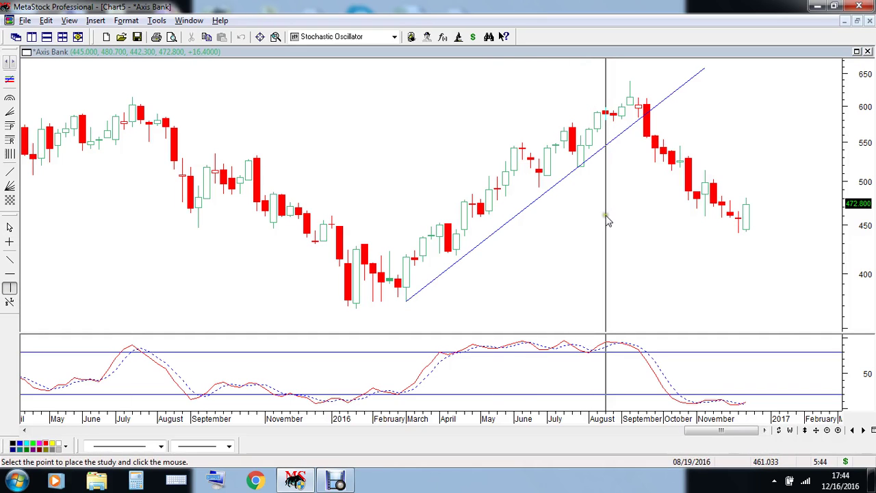
click(648, 212)
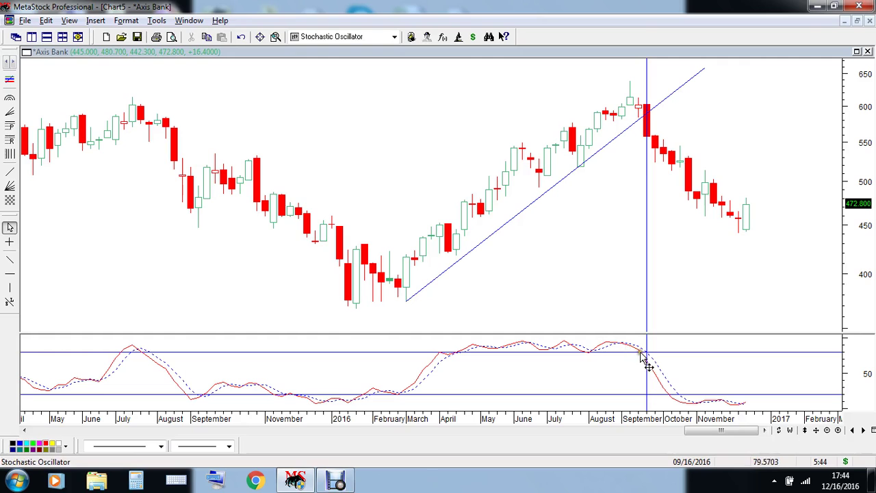
mouse_move(647, 362)
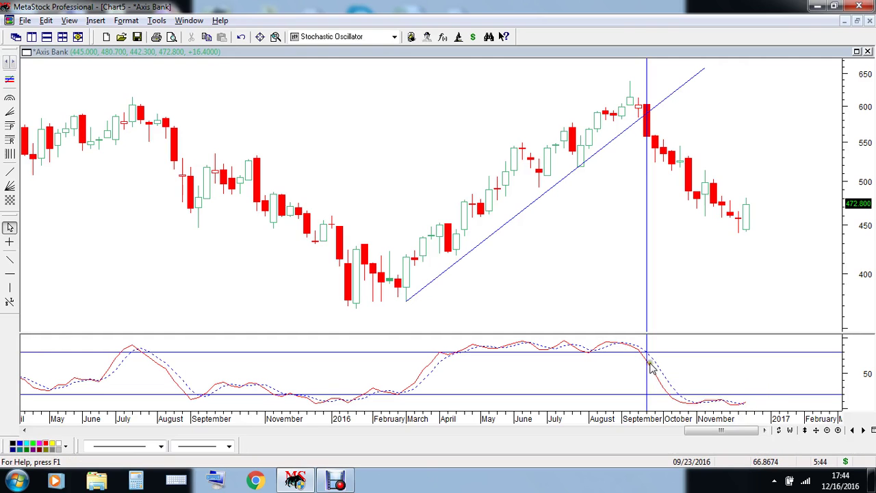
Delete the vertical line at the September 2016 trendline break.
click(647, 249)
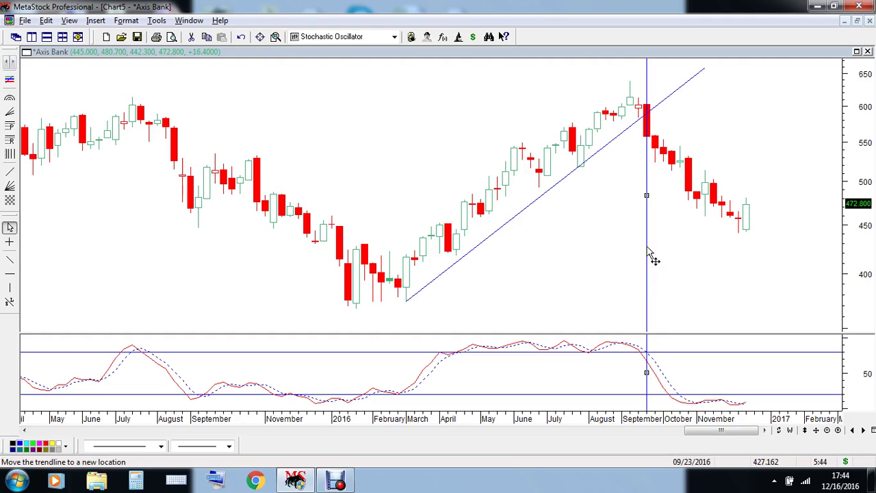
right_click(648, 251)
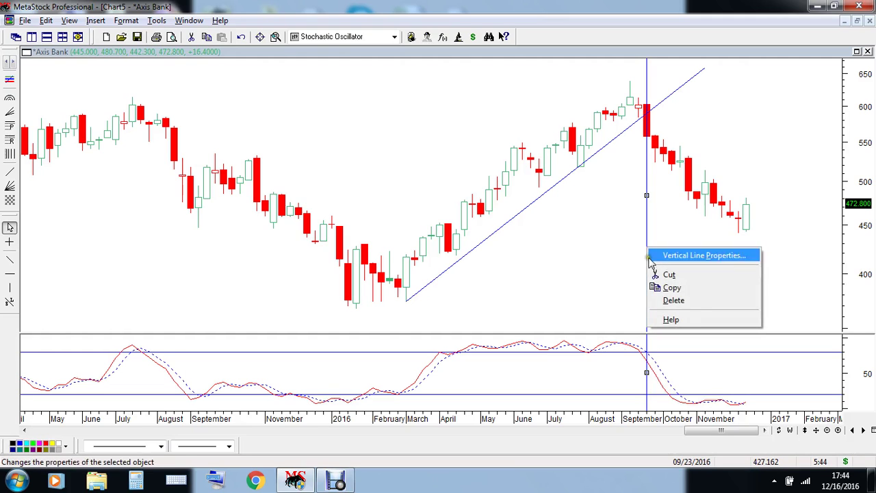
click(712, 306)
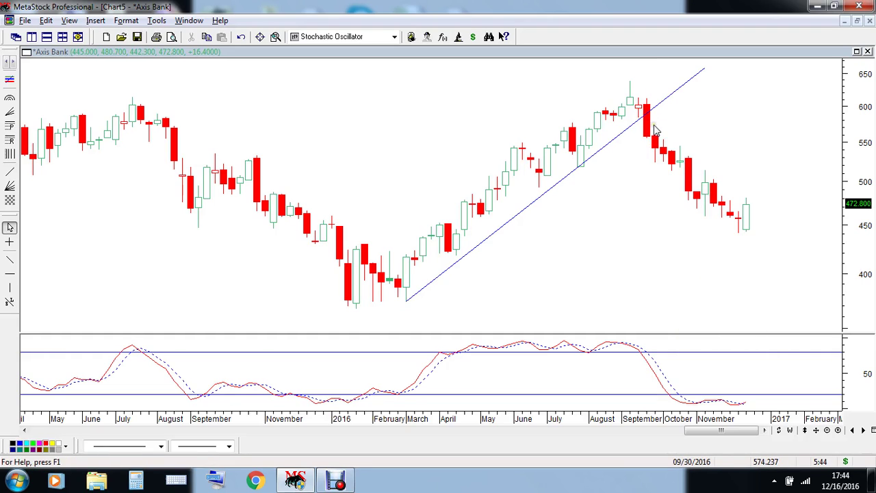
Read the price data of the September 23, 2016 break bar, follow the decline to December 2016, and zoom the chart out.
mouse_move(647, 131)
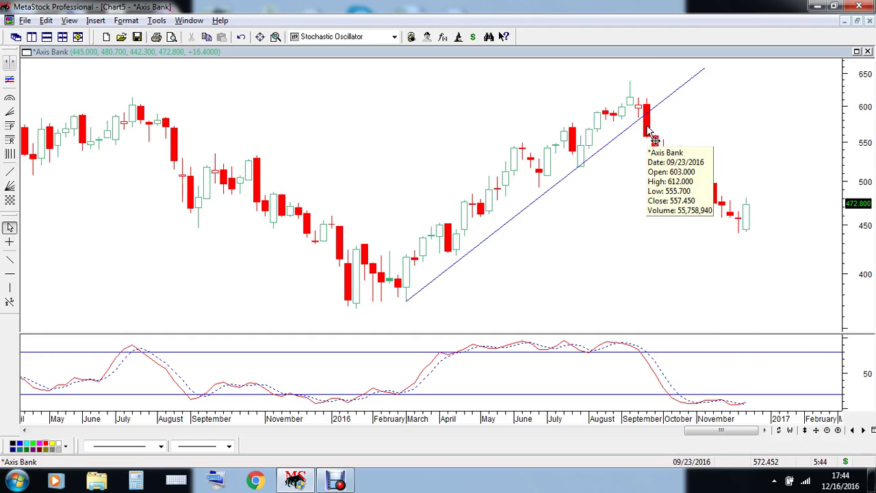
mouse_move(738, 226)
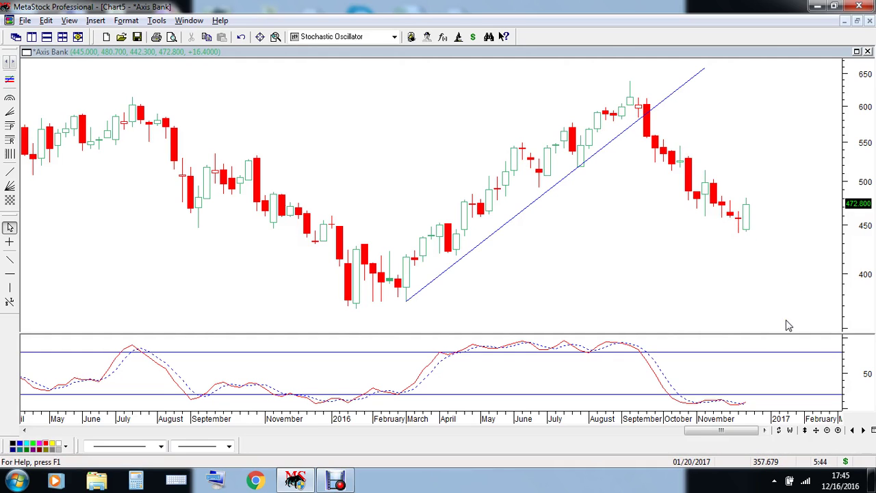
click(827, 435)
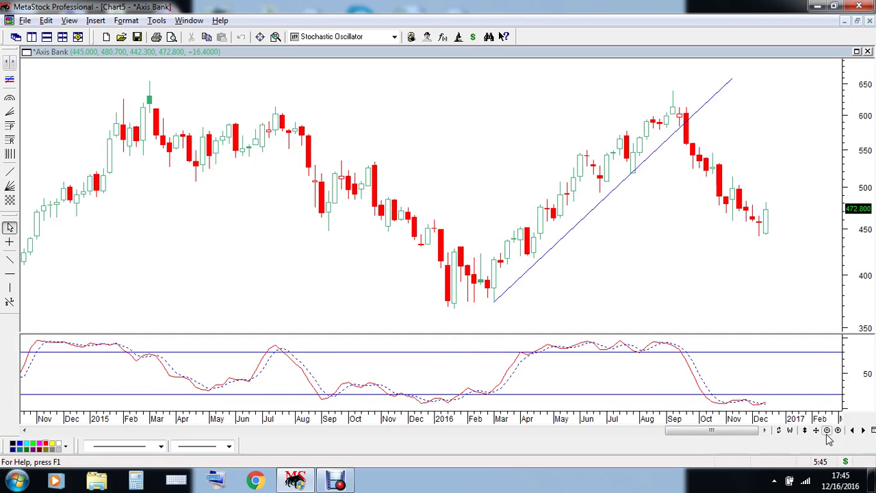